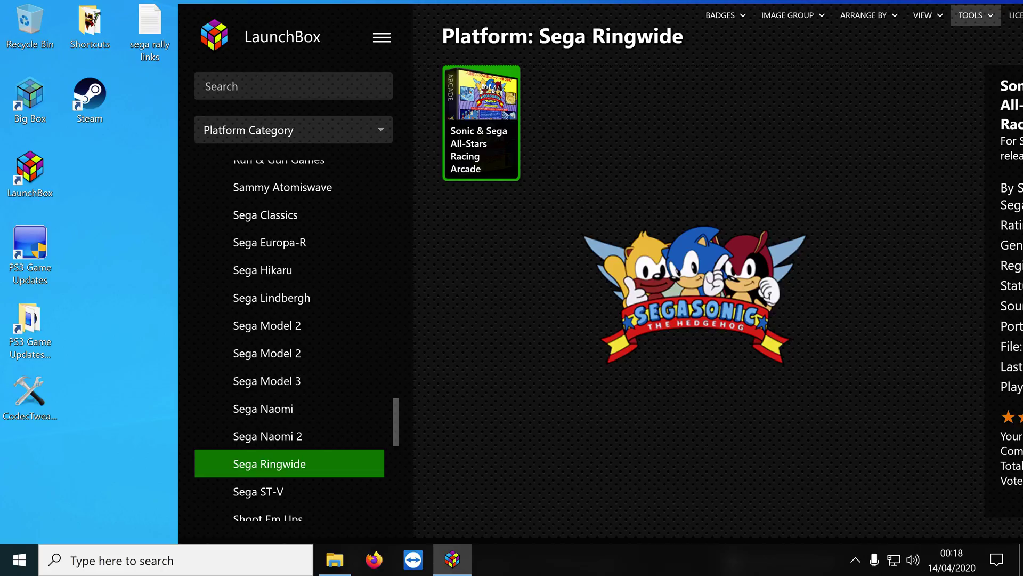
# Start the Import ROMs from Files wizard and browse for ROM files to add.
pyautogui.click(975, 15)
pyautogui.moveTo(746, 317)
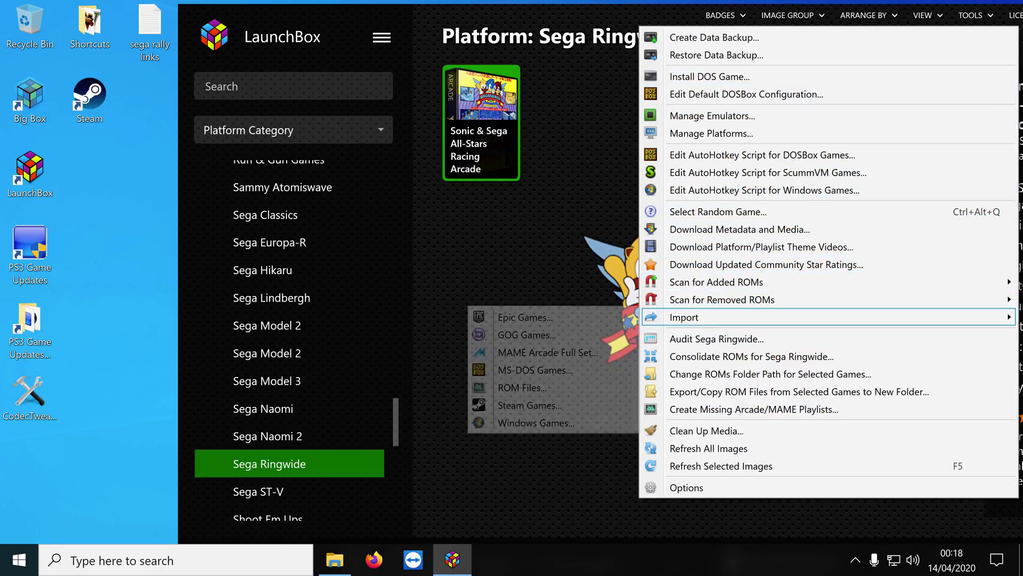
pyautogui.click(533, 387)
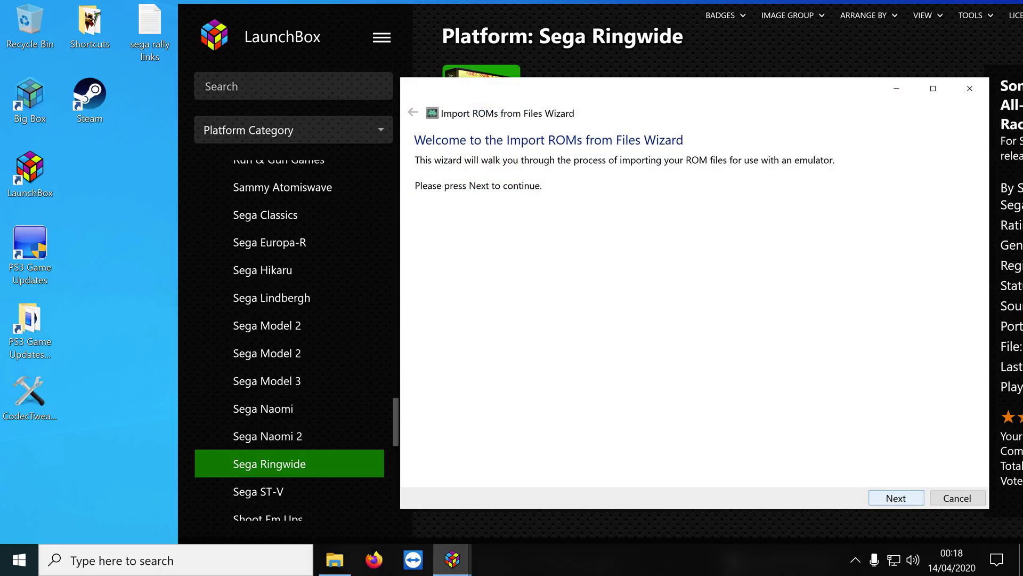
pyautogui.click(896, 497)
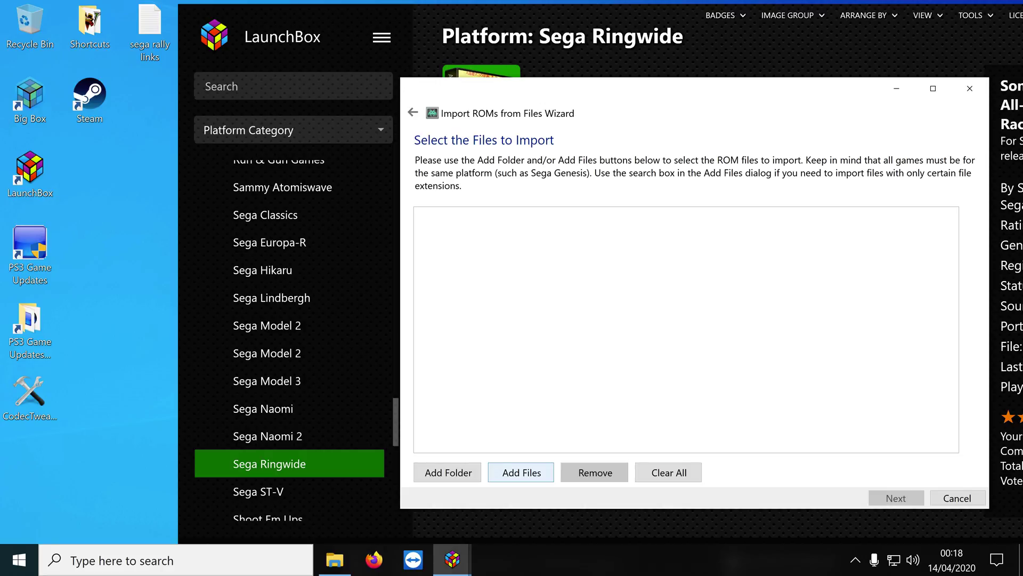
pyautogui.click(522, 472)
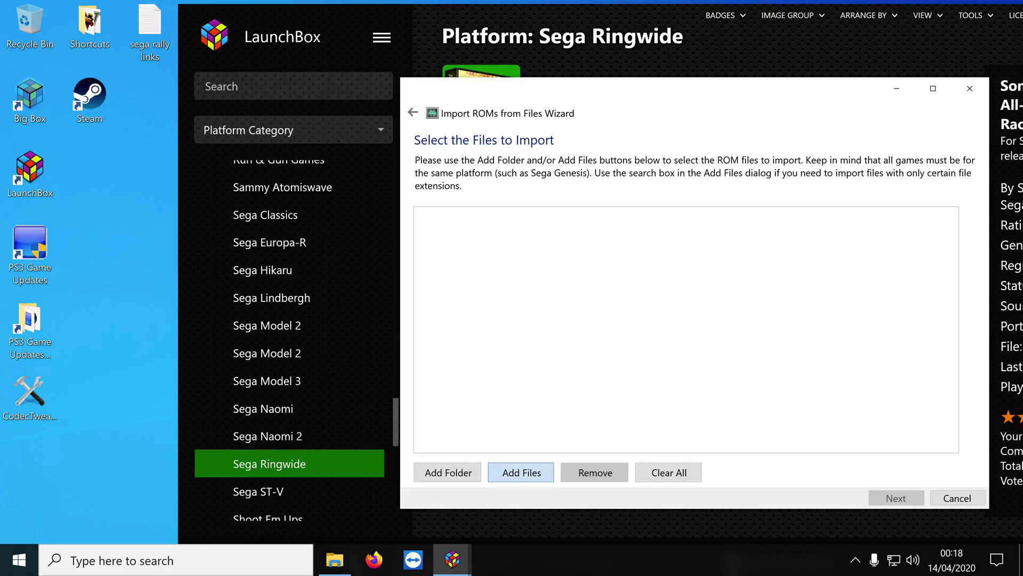
# Add SRC.xml from D:\Emulators\TeknoParrot_1.0.0.140\UserProfiles to the import list.
pyautogui.scroll(-2, 362, 320)
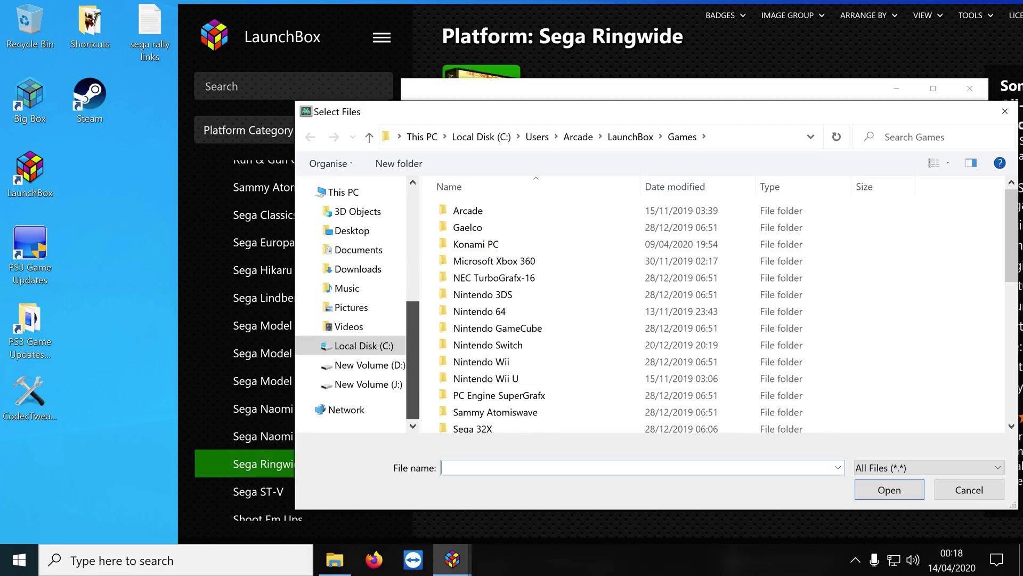
pyautogui.click(361, 363)
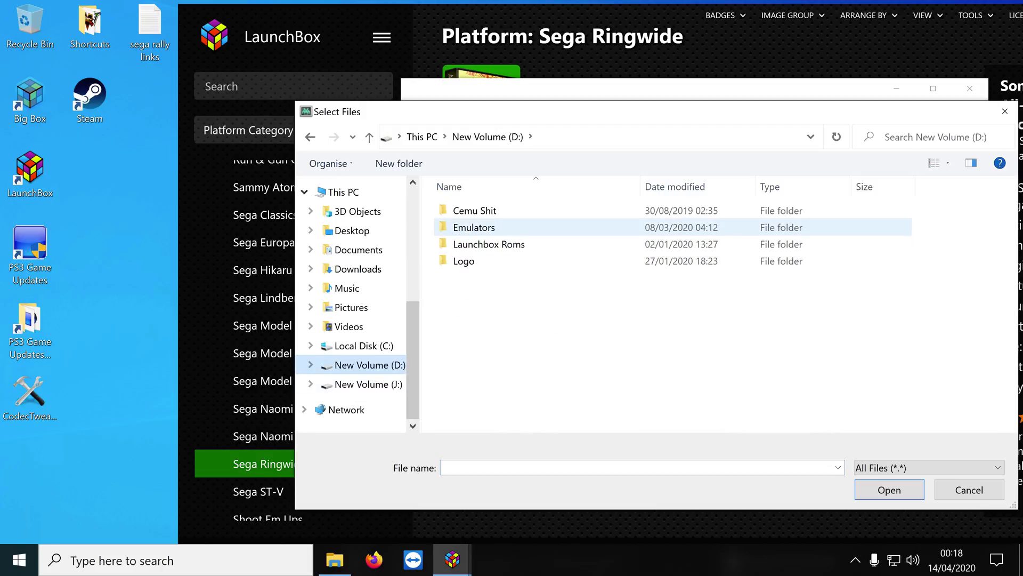
pyautogui.doubleClick(474, 227)
pyautogui.scroll(-6, 533, 306)
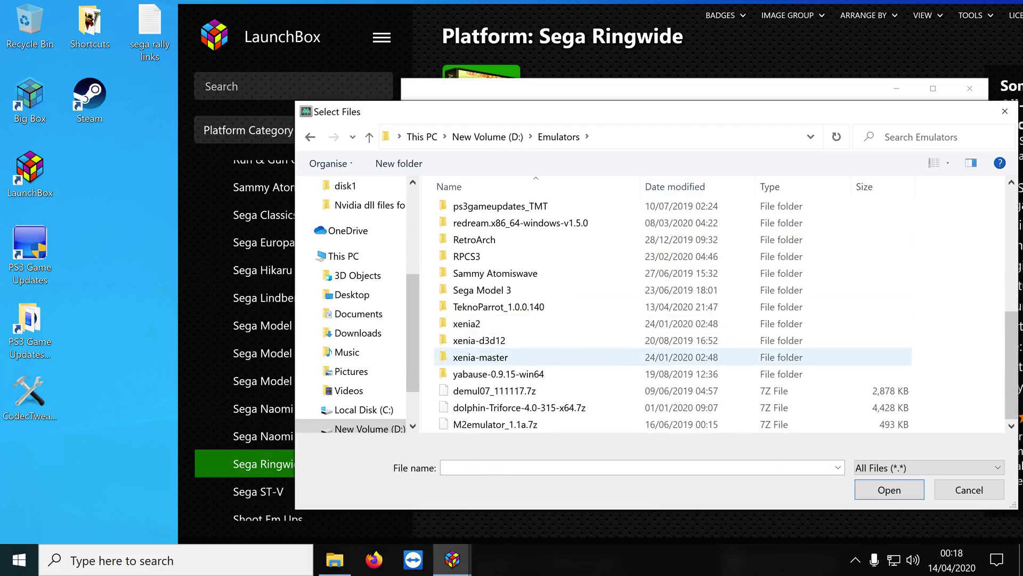
pyautogui.doubleClick(498, 307)
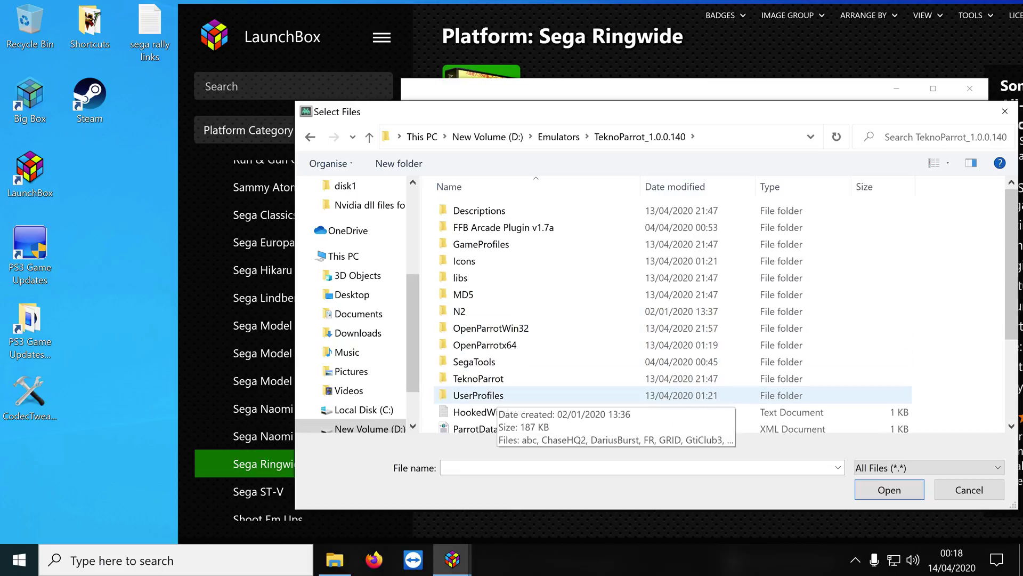
pyautogui.doubleClick(478, 395)
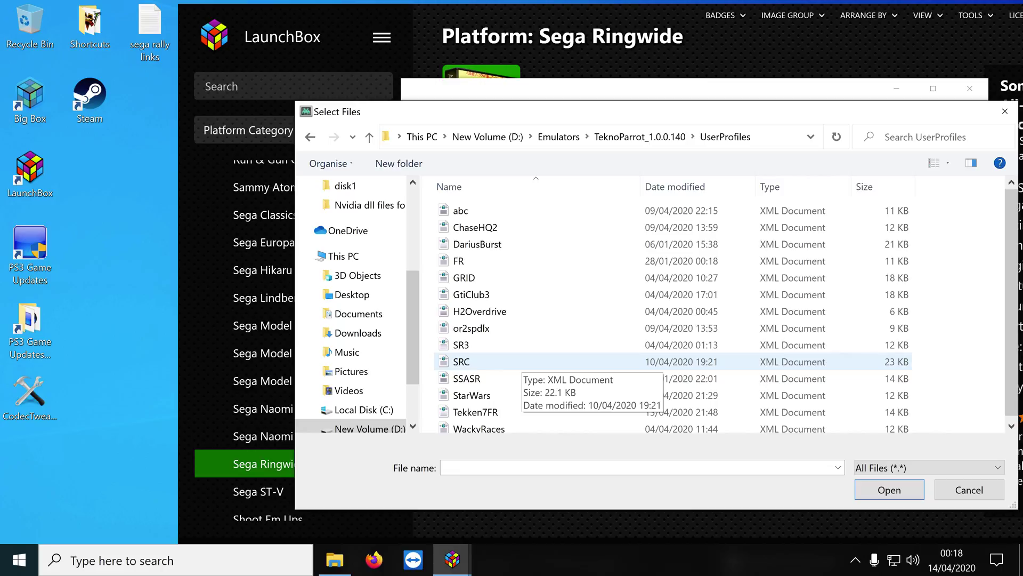
pyautogui.click(514, 362)
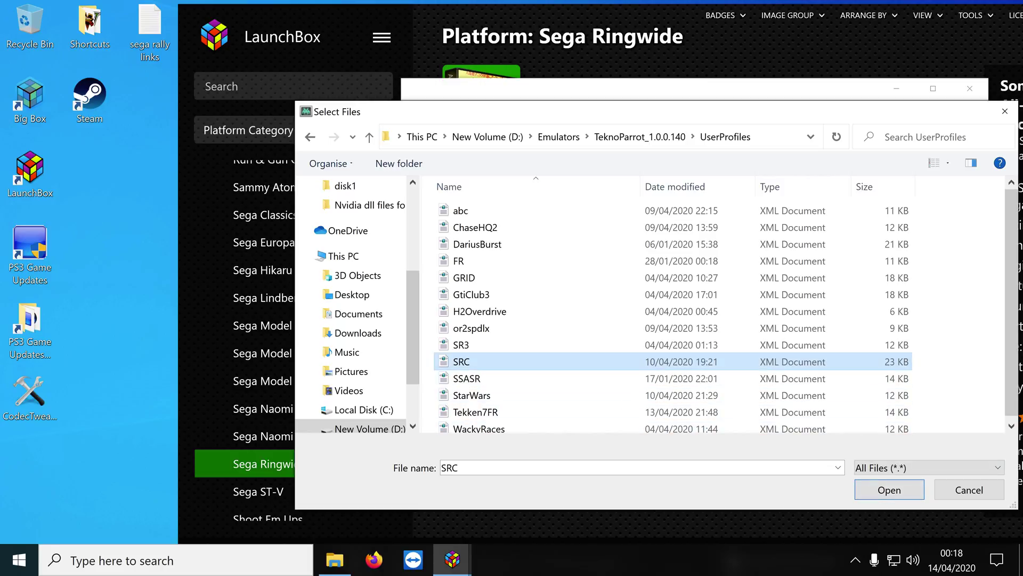
pyautogui.press('Return')
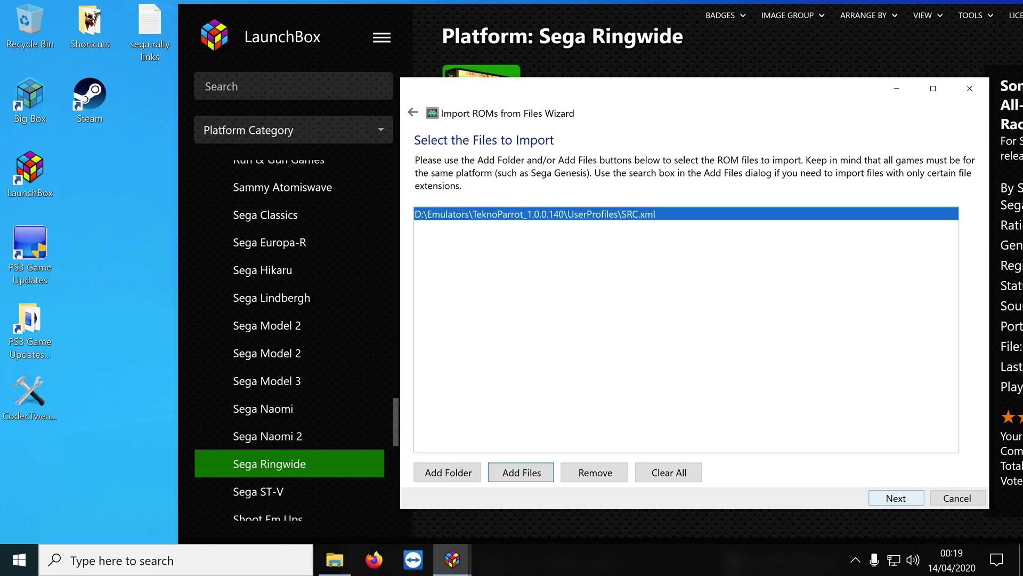
# Accept Sega Ringwide as the platform, scraped as Arcade, and reach the Teknoparrot emulator choice.
pyautogui.click(896, 498)
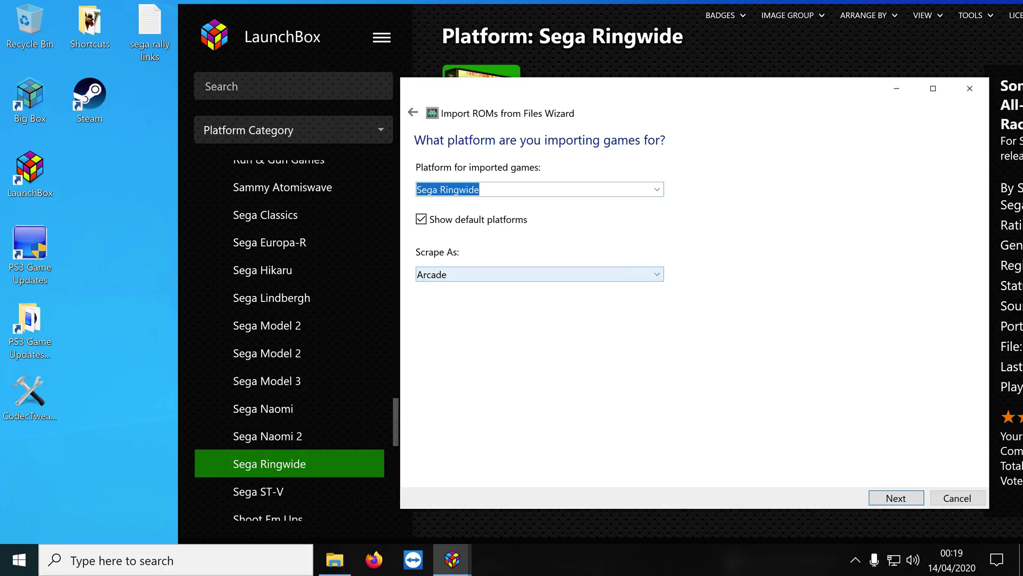
pyautogui.click(896, 498)
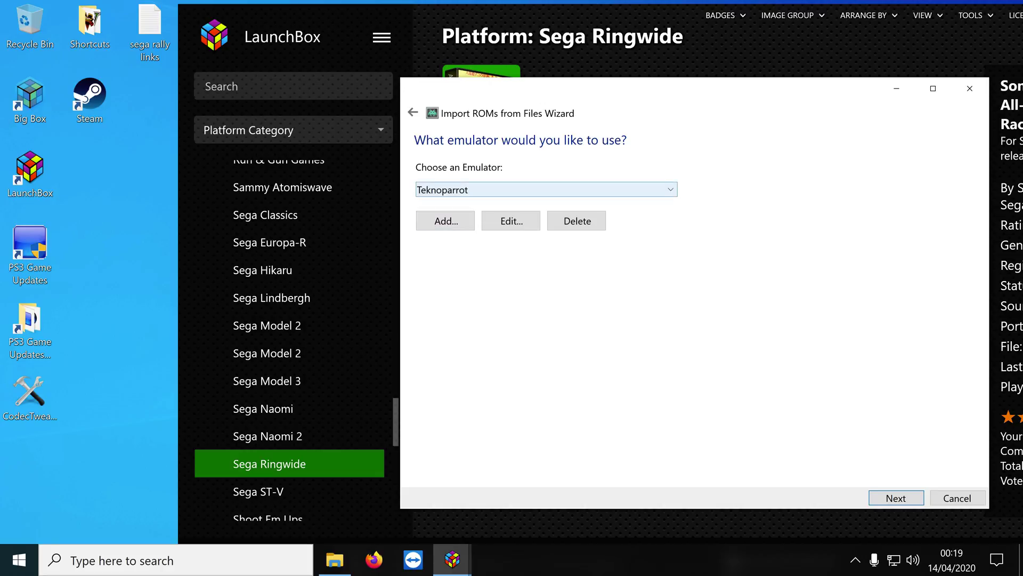
# Confirm Teknoparrot's Associated Platforms list Sega Ringwide with --profile=, then close its settings.
pyautogui.click(511, 221)
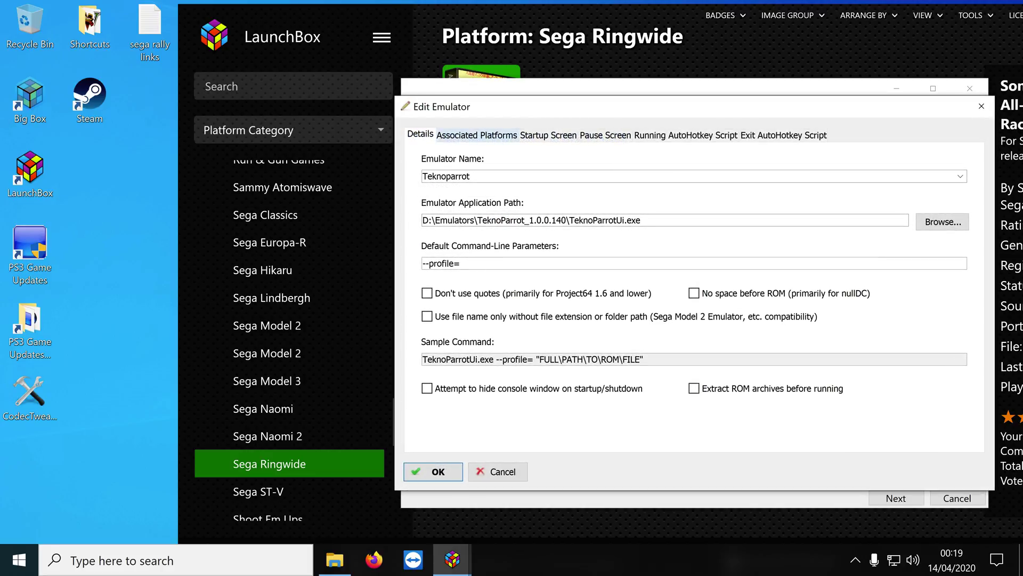
pyautogui.click(476, 135)
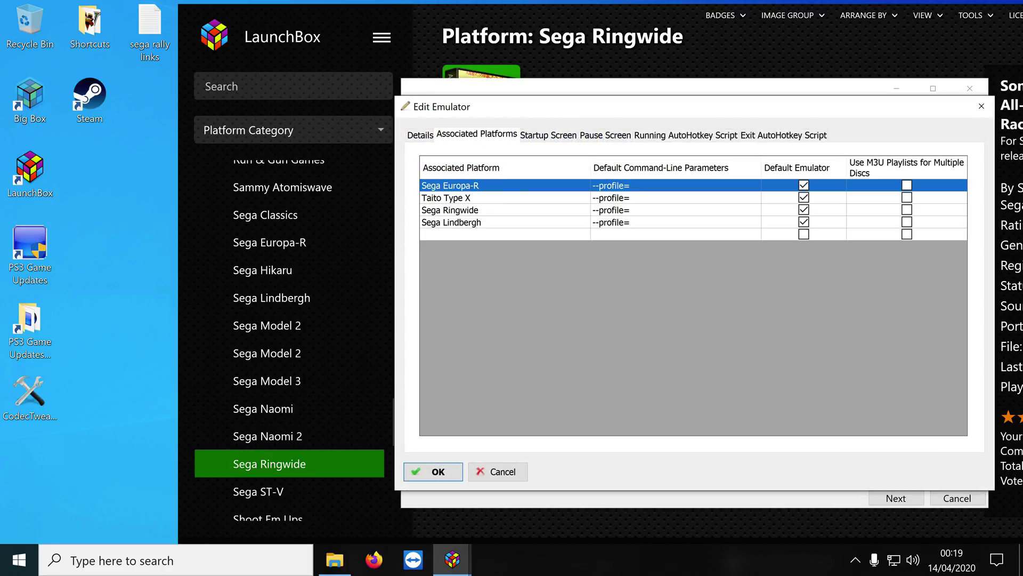
pyautogui.click(451, 210)
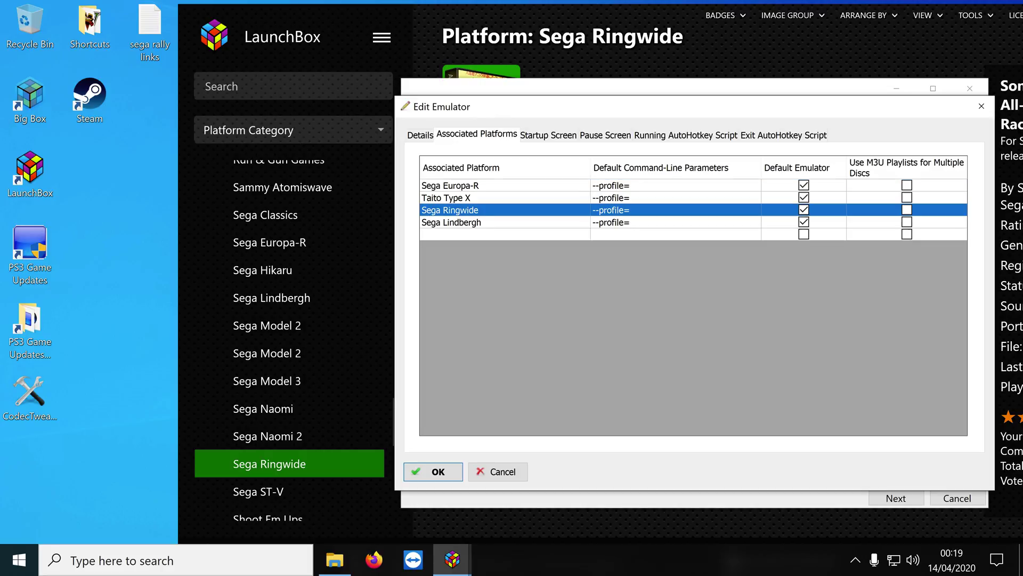
pyautogui.click(503, 234)
pyautogui.click(504, 234)
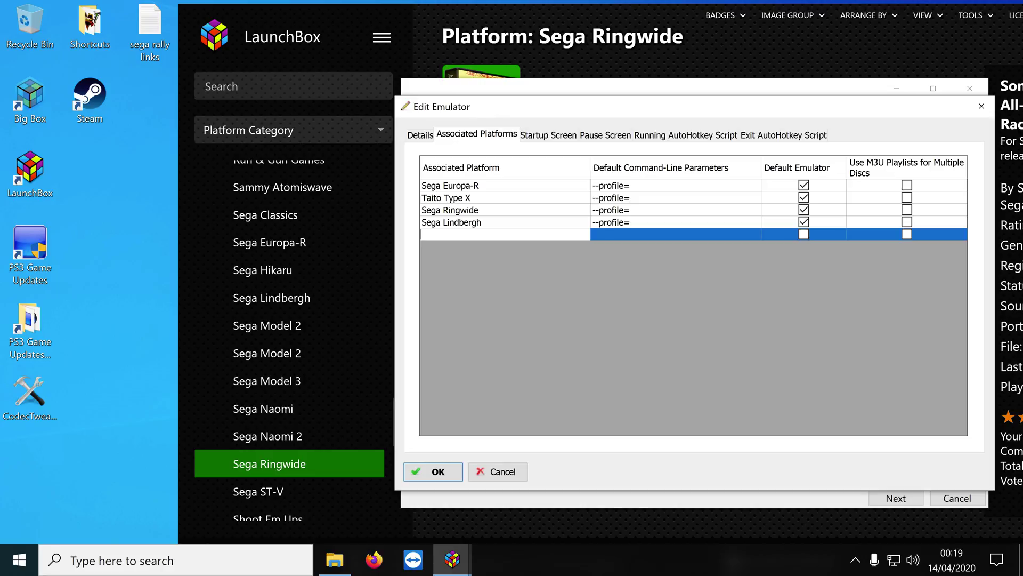
pyautogui.click(450, 210)
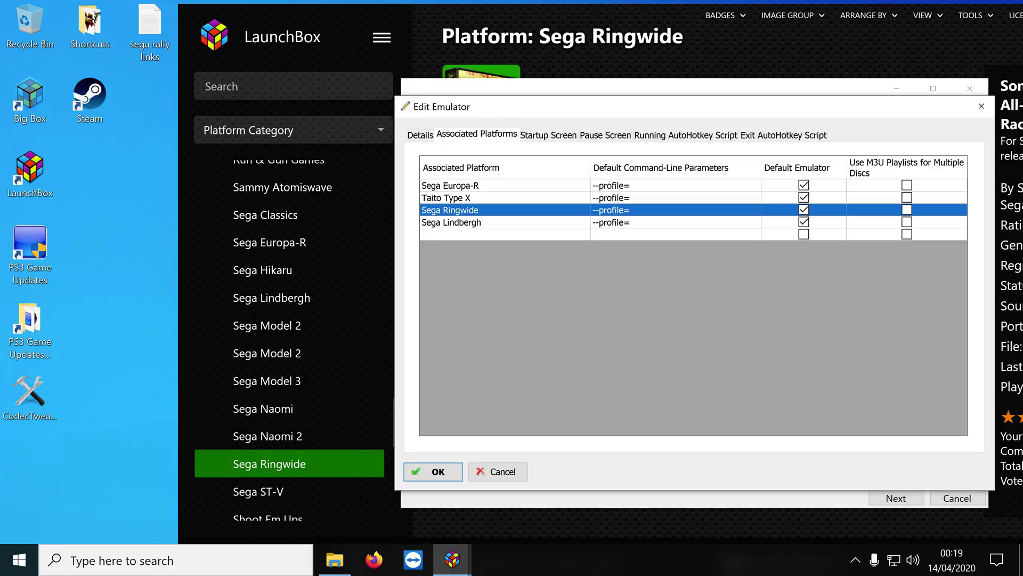
pyautogui.press('Return')
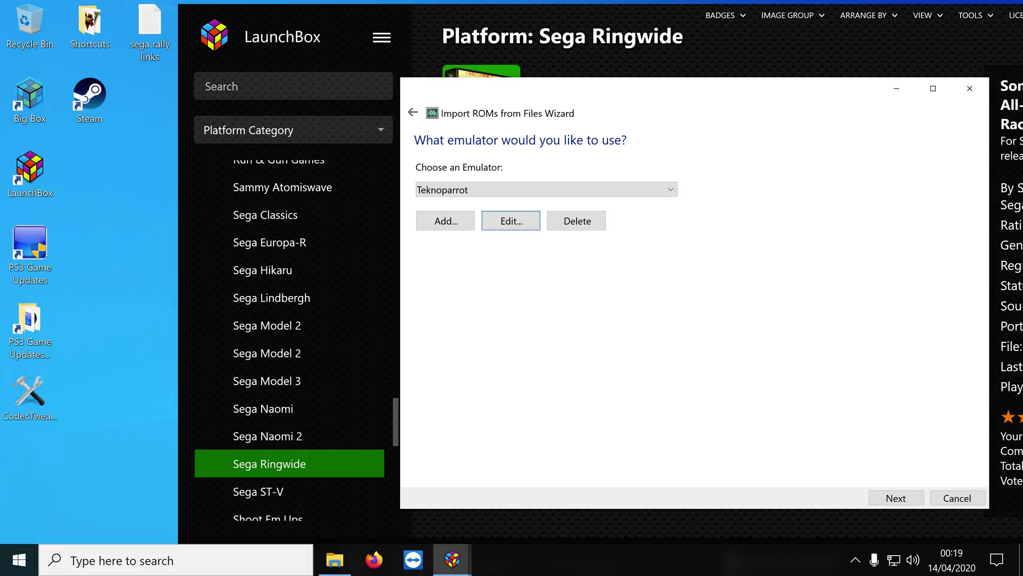
# Continue past file handling, metadata and image pages, keeping all EmuMovies media types selected.
pyautogui.press('Return')
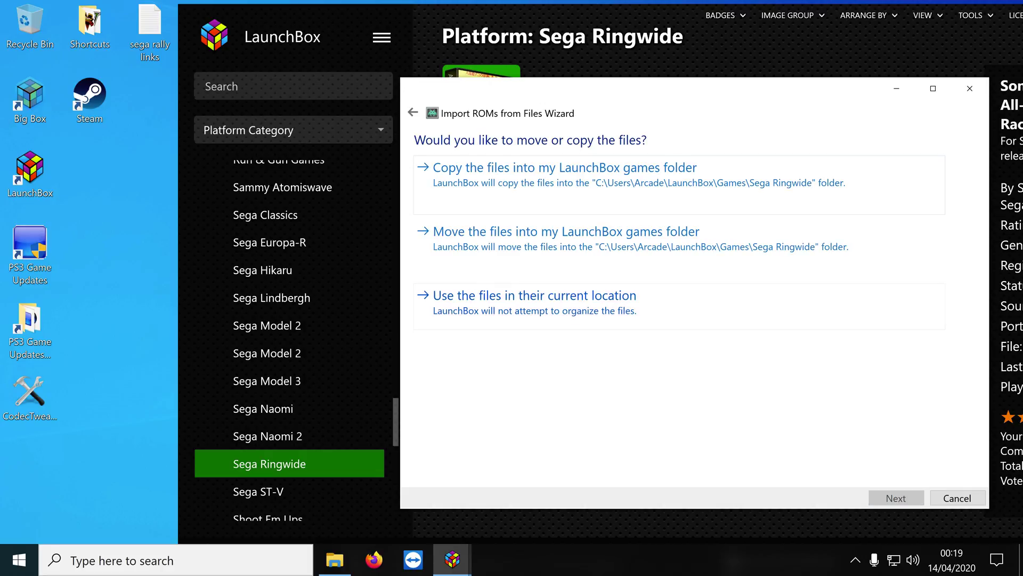
pyautogui.click(534, 296)
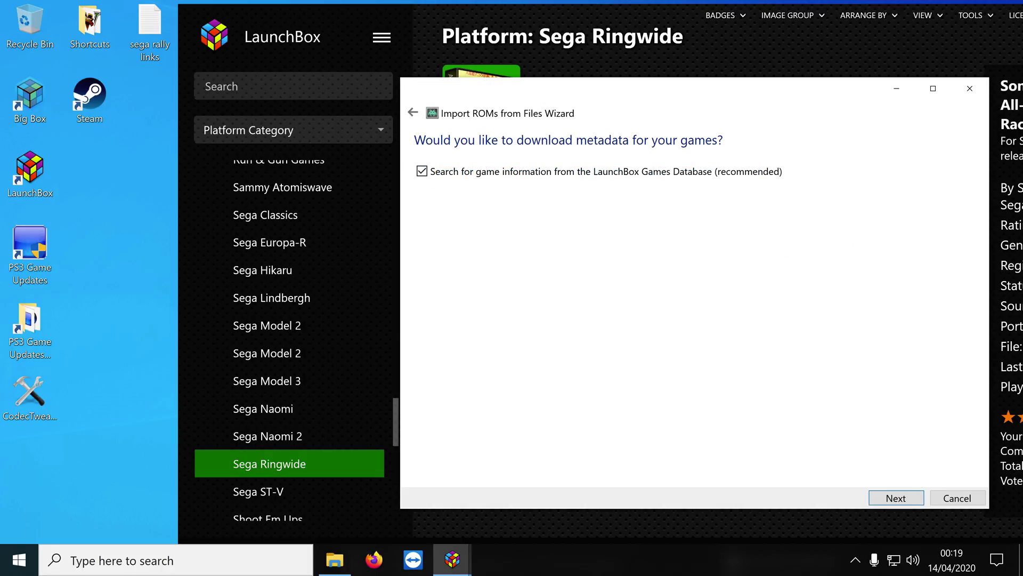
pyautogui.click(896, 498)
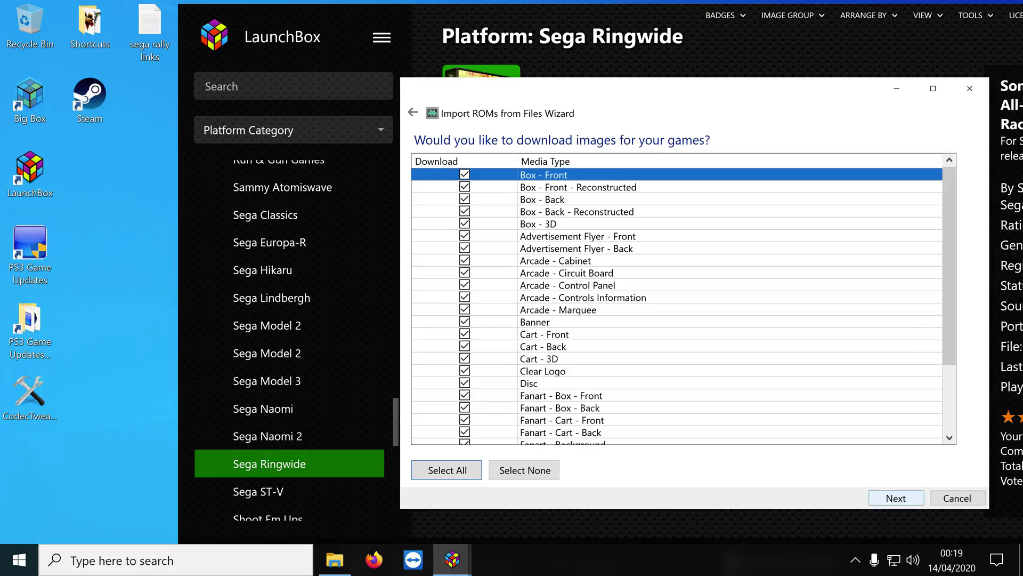
pyautogui.click(896, 498)
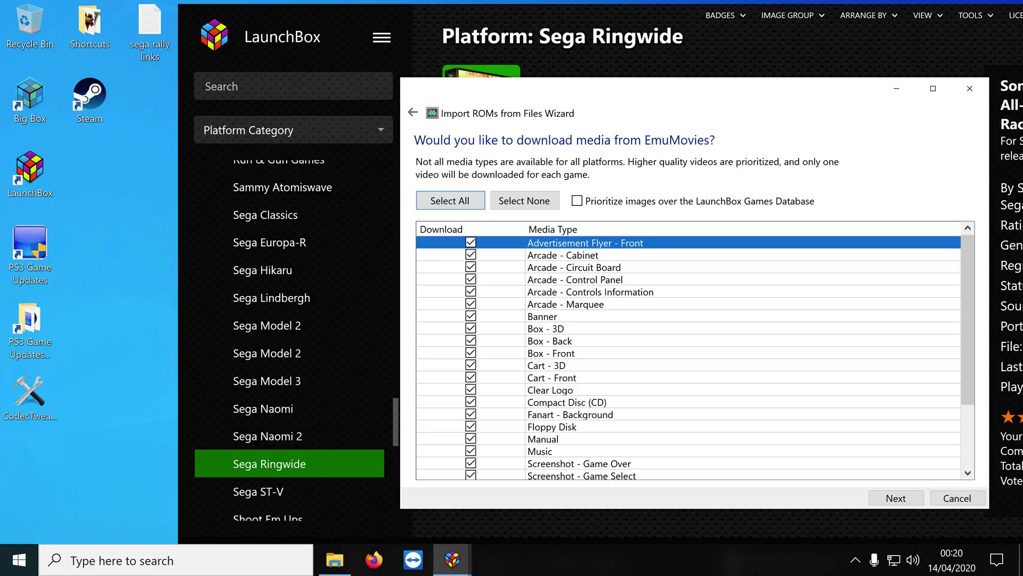
pyautogui.press('Return')
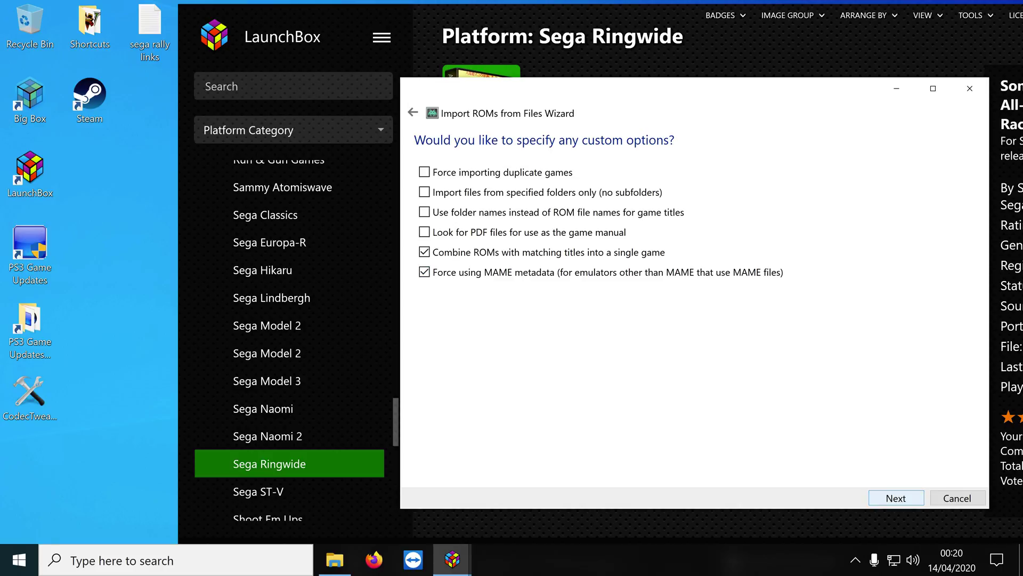
# Accept the custom options and MAME import settings to reach Ready to Import with SRC.
pyautogui.click(896, 498)
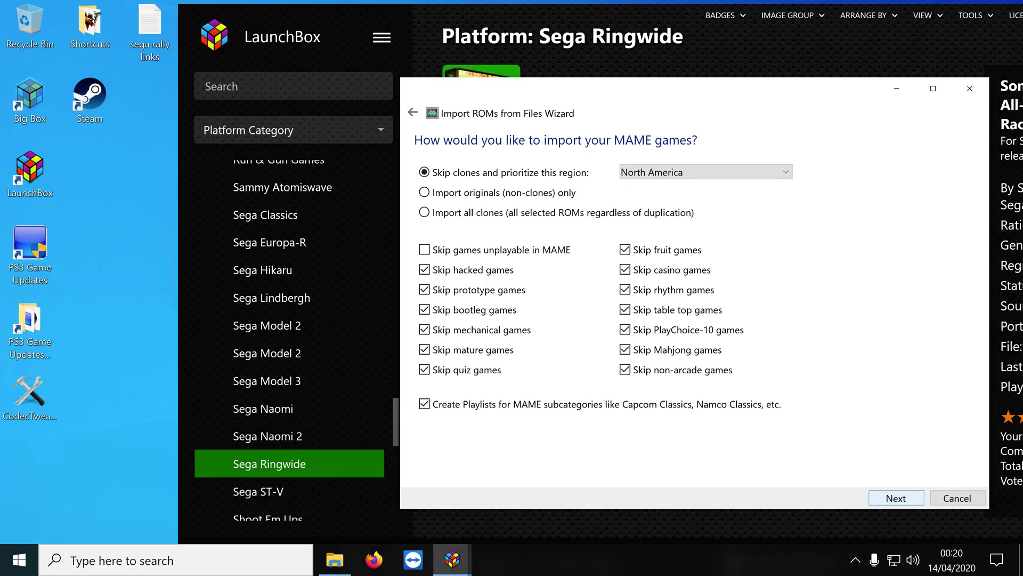
pyautogui.click(896, 497)
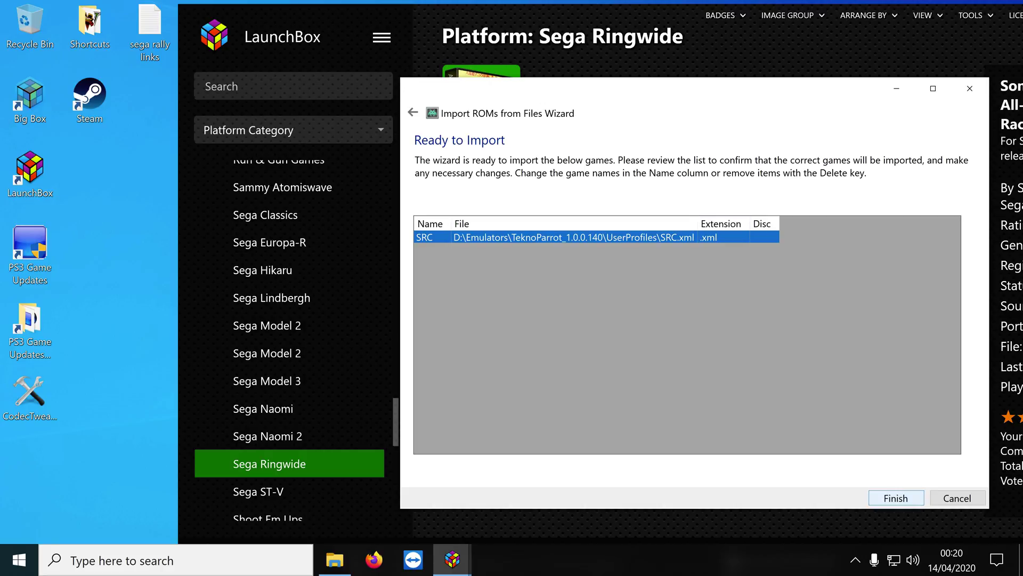
# Finish importing SRC, dismiss the success message, and bring up the SRC tile's actions.
pyautogui.press('Return')
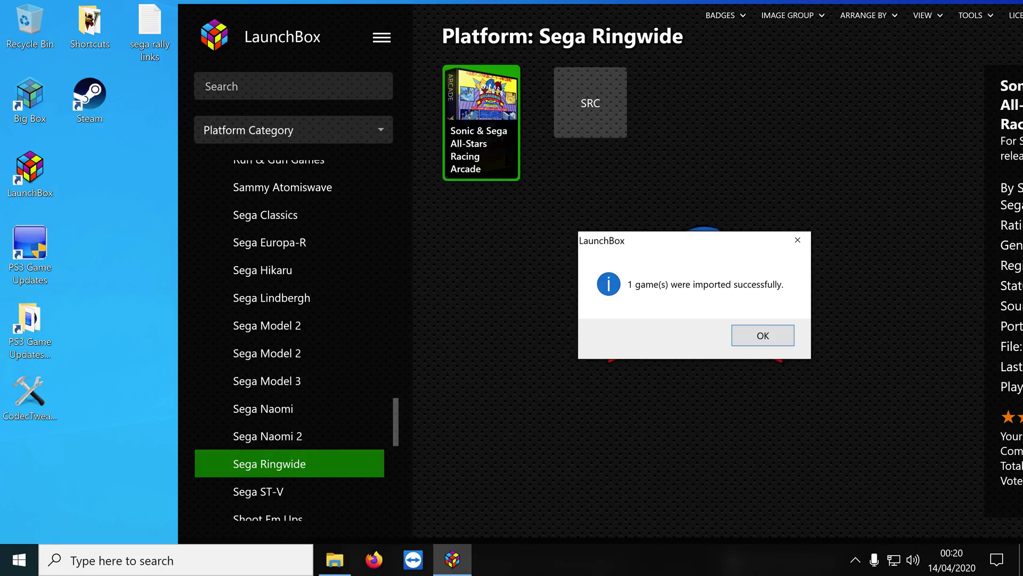
pyautogui.click(763, 335)
pyautogui.moveTo(590, 107)
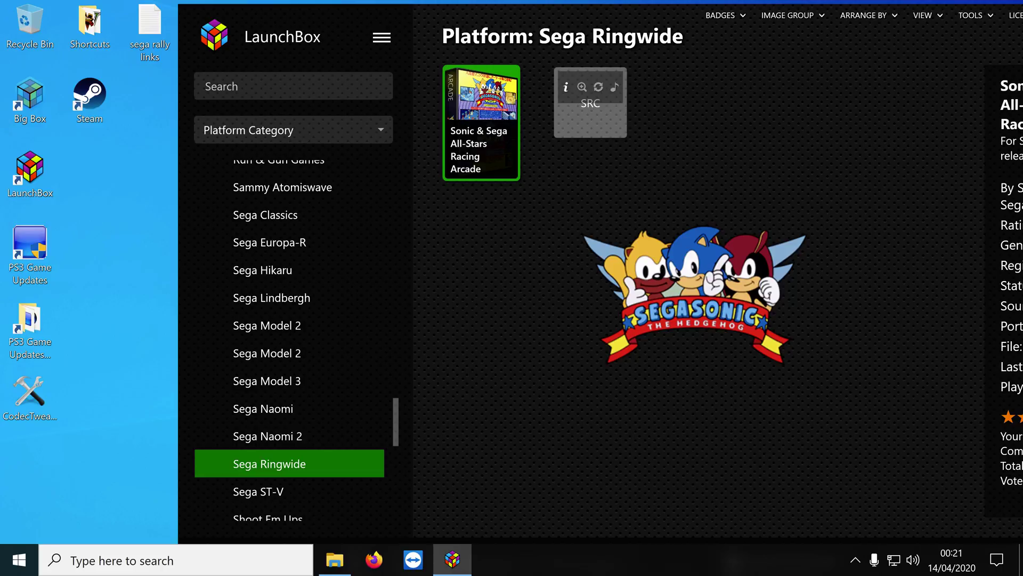
pyautogui.rightClick(595, 124)
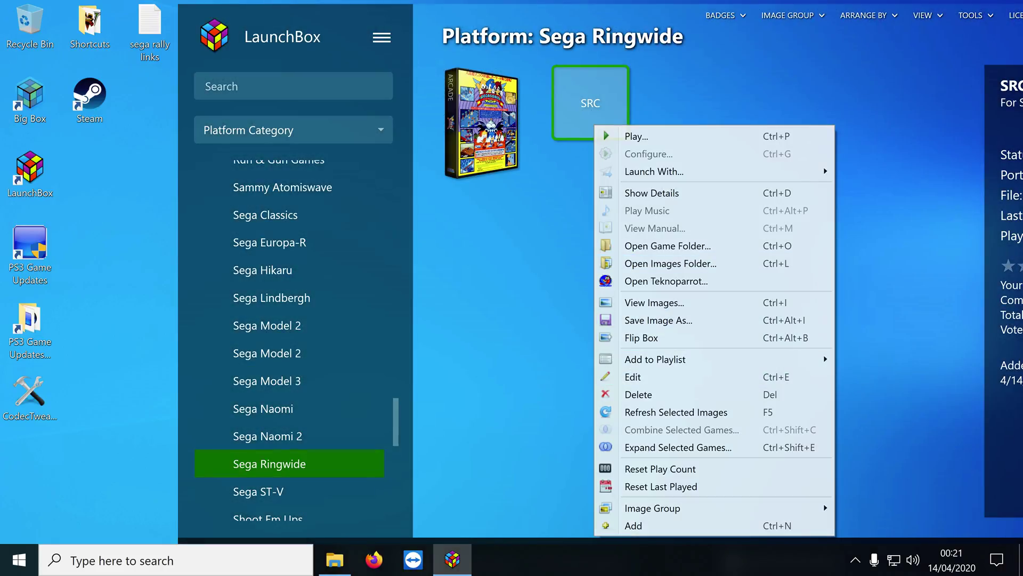
# Rename the SRC game's title to 'Sega Racing Classic' in the Edit Game dialog.
pyautogui.hotkey('ctrl', 'e')
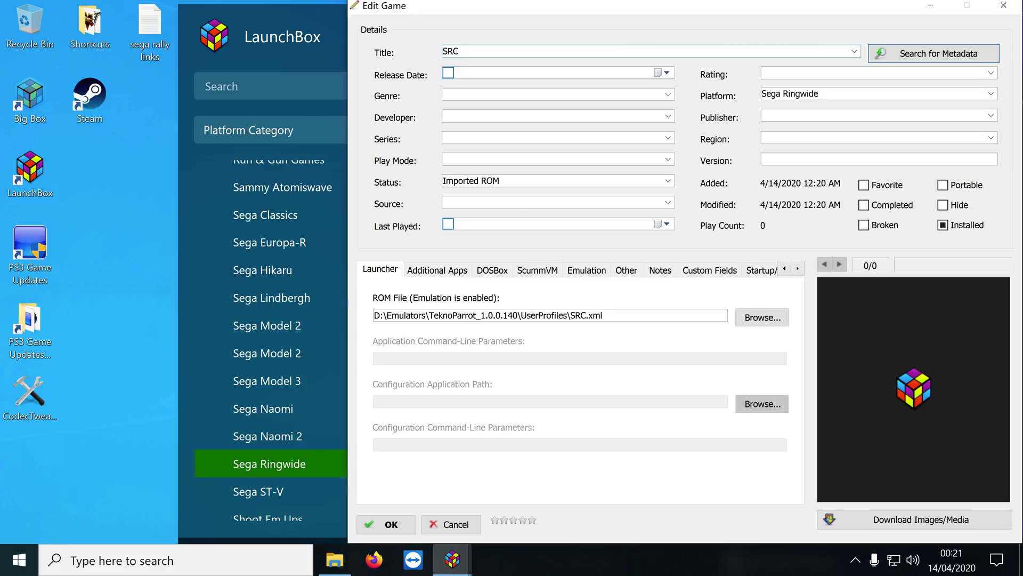
pyautogui.press('BackSpace')
pyautogui.press('BackSpace')
pyautogui.write('ega Ral')
pyautogui.press('BackSpace')
pyautogui.write('xcing')
pyautogui.press('BackSpace')
pyautogui.press('BackSpace')
pyautogui.press('BackSpace')
pyautogui.press('BackSpace')
pyautogui.press('BackSpace')
pyautogui.press('BackSpace')
pyautogui.write('acing Classic')
# Apply the LaunchBox DB Sega Racing Classic metadata match and download the four listed media files.
pyautogui.click(934, 54)
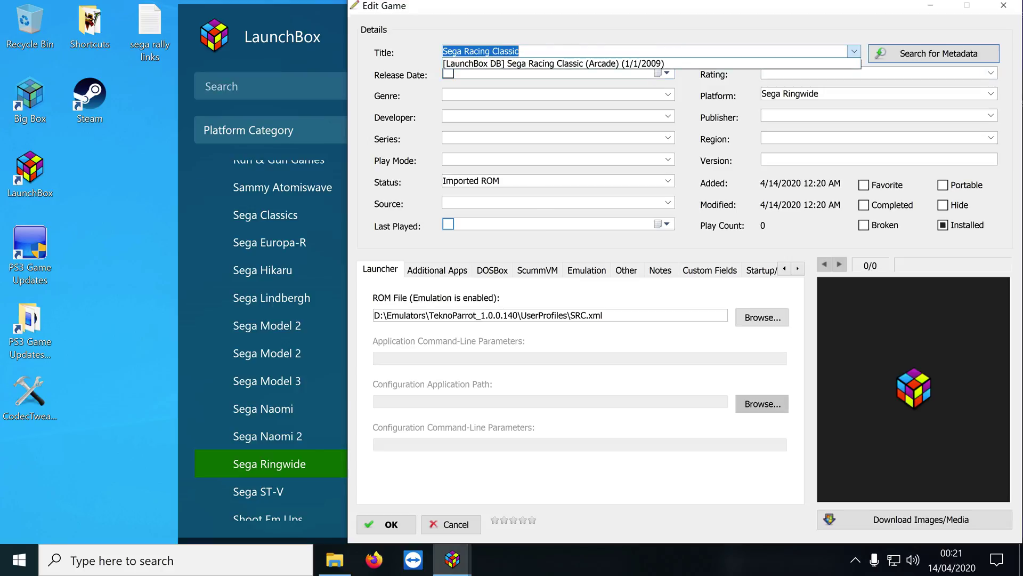
pyautogui.press('Down')
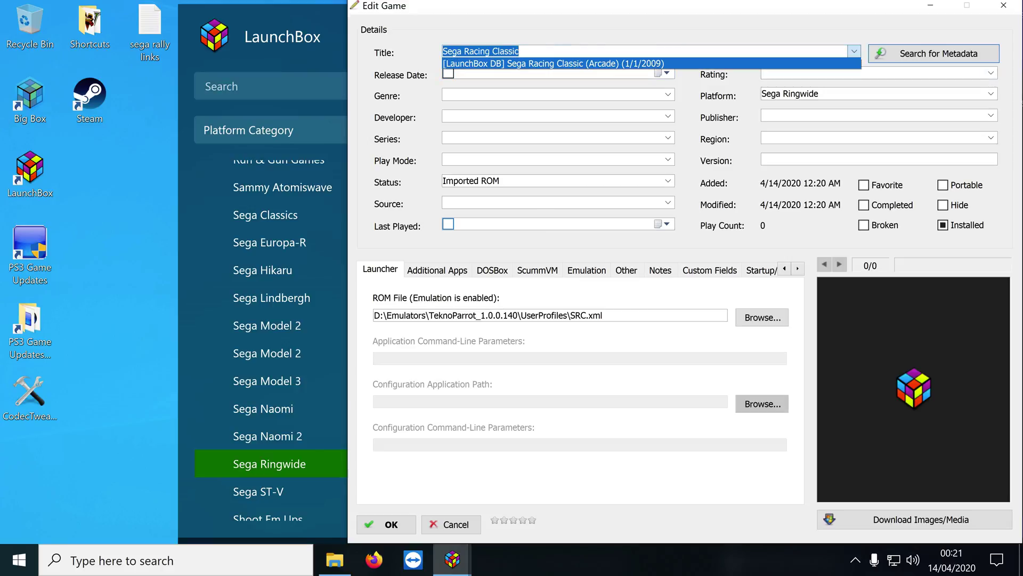
pyautogui.press('Return')
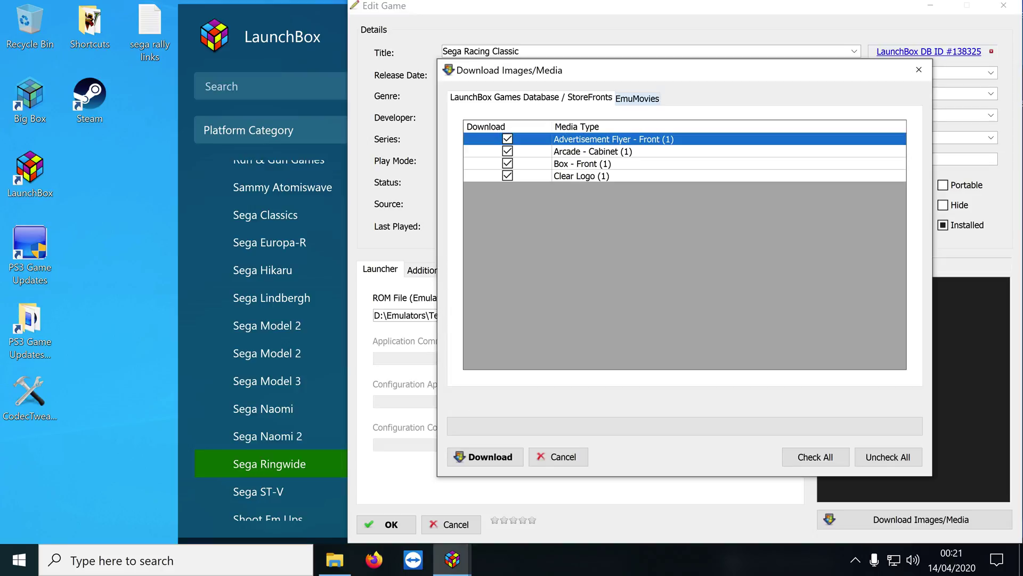
pyautogui.click(637, 98)
pyautogui.click(531, 98)
pyautogui.click(483, 457)
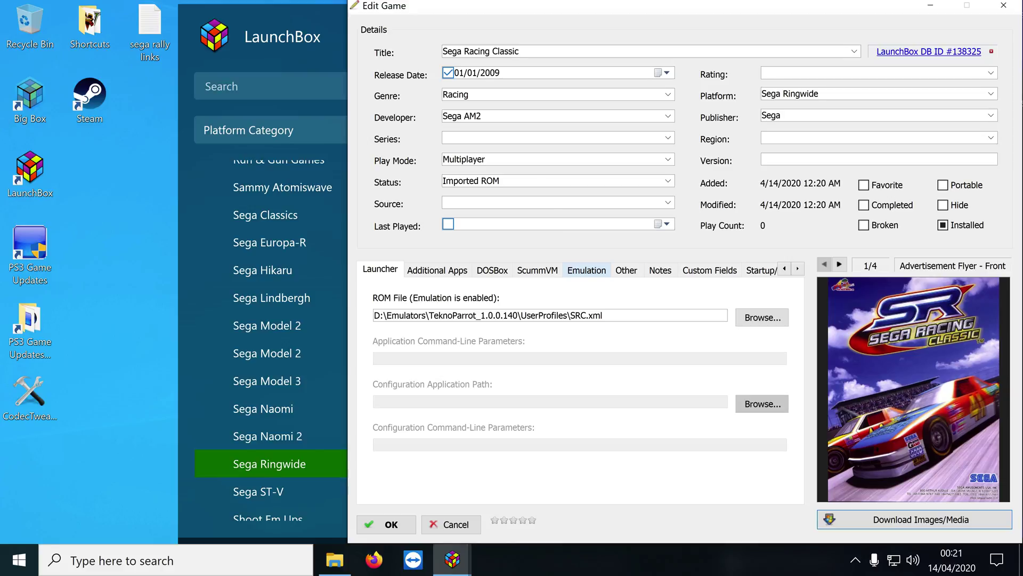
# Enable custom command-line parameters on the Emulation tab and enter --profile=SRC.xml.
pyautogui.click(586, 270)
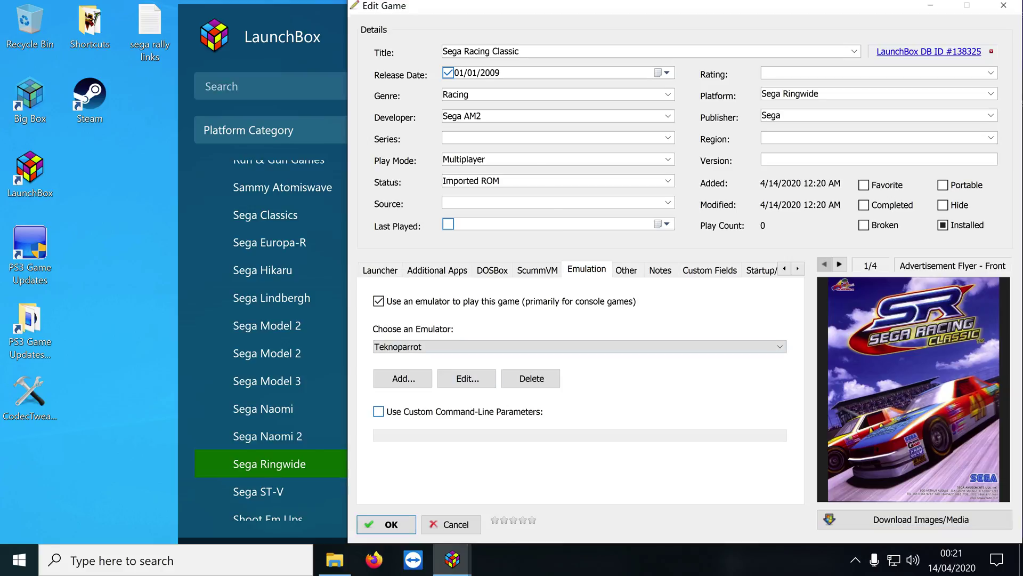
pyautogui.click(379, 411)
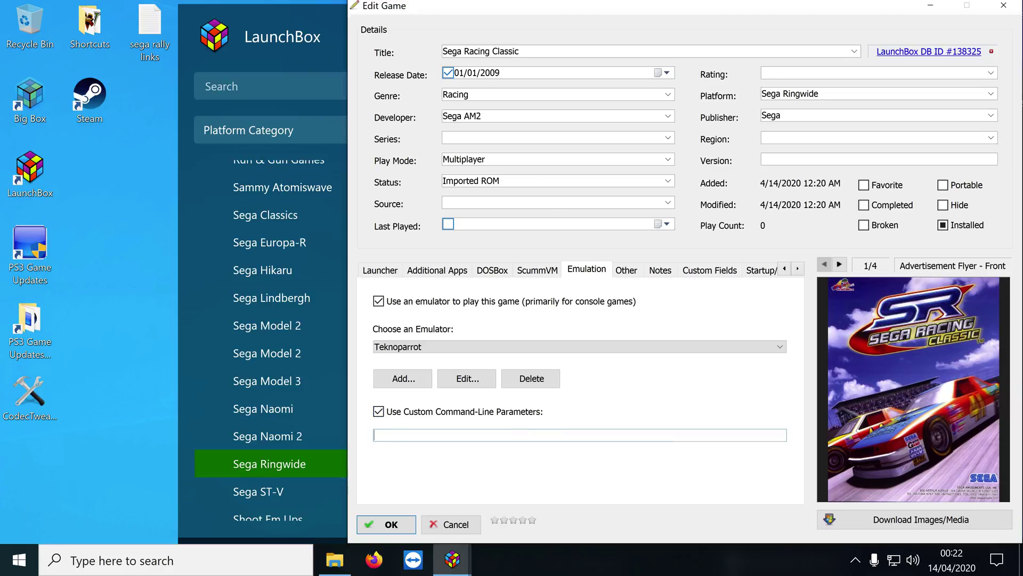
pyautogui.write('--profile=')
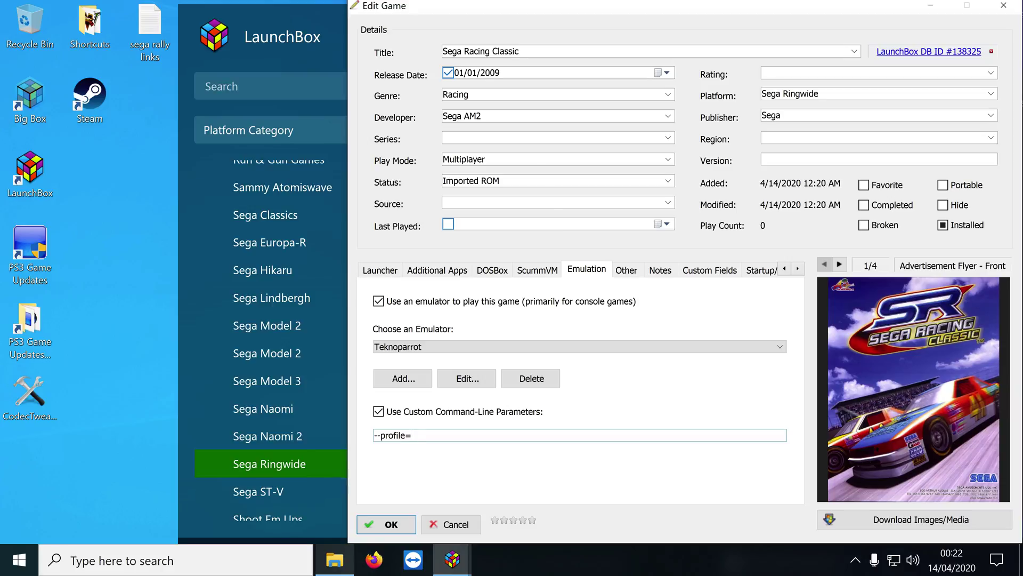
pyautogui.click(335, 560)
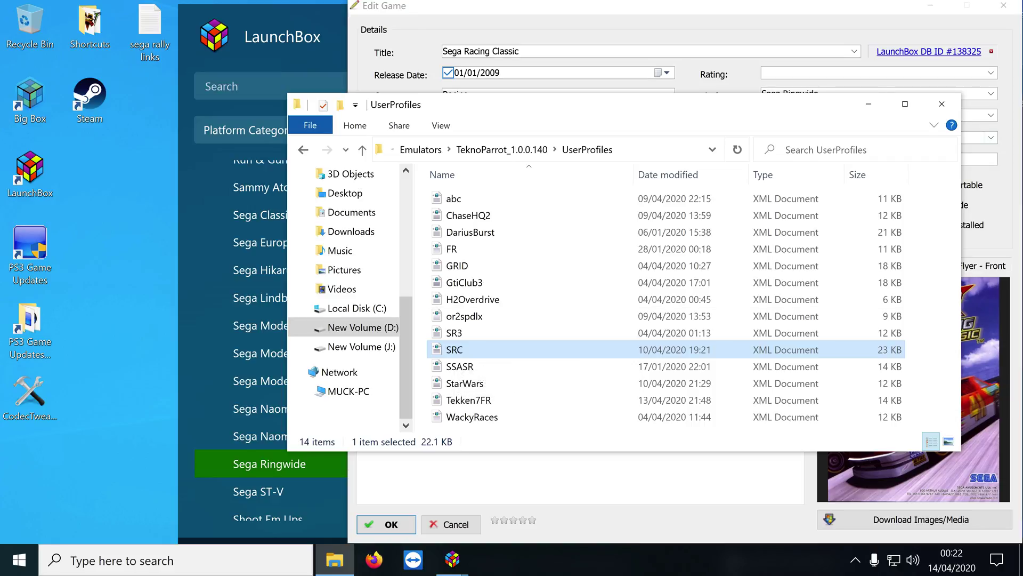
pyautogui.click(869, 104)
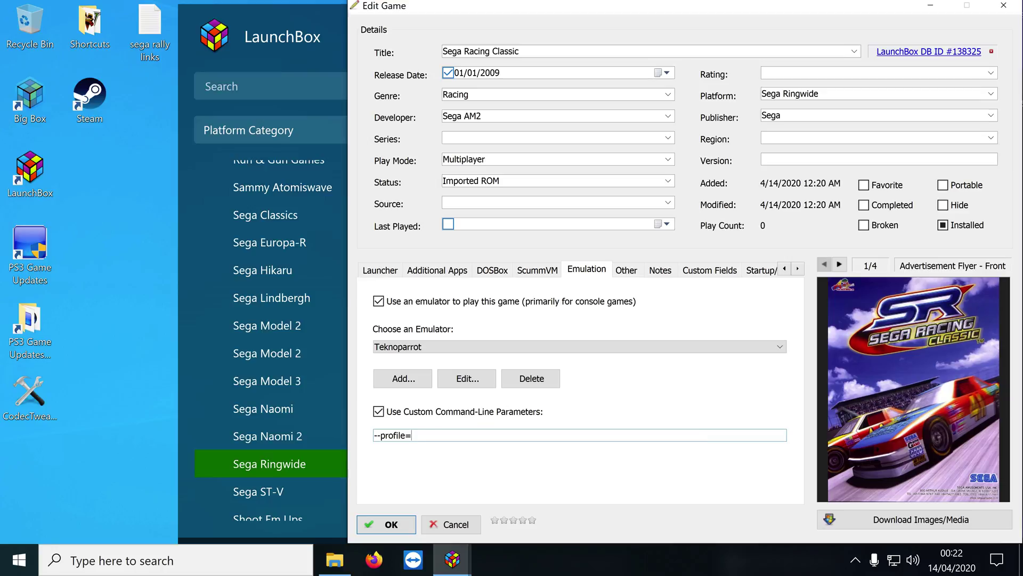
pyautogui.write('SRC.xml')
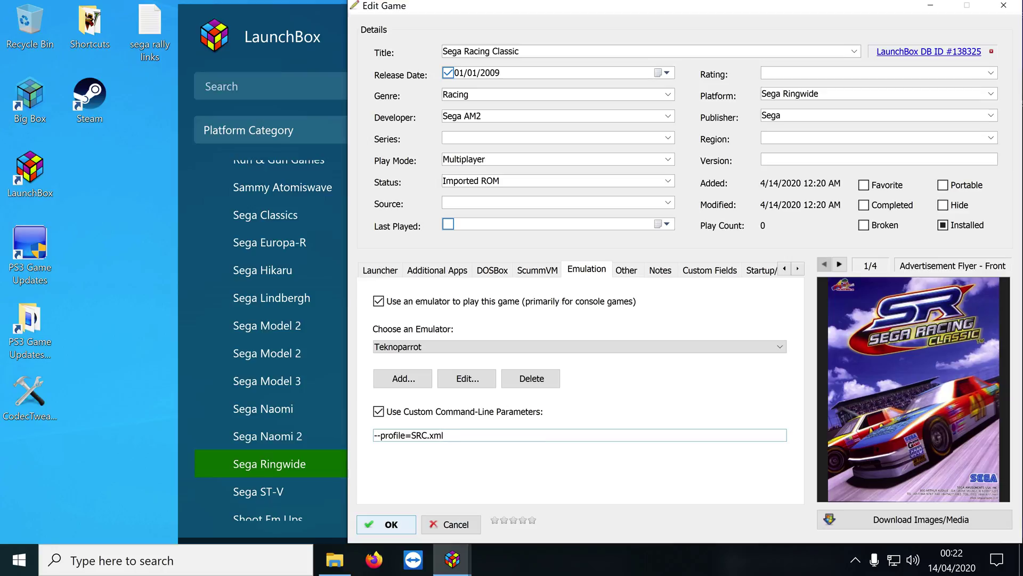
# Save the Sega Racing Classic edits and bring up the NVIDIA driver's tray options.
pyautogui.click(387, 524)
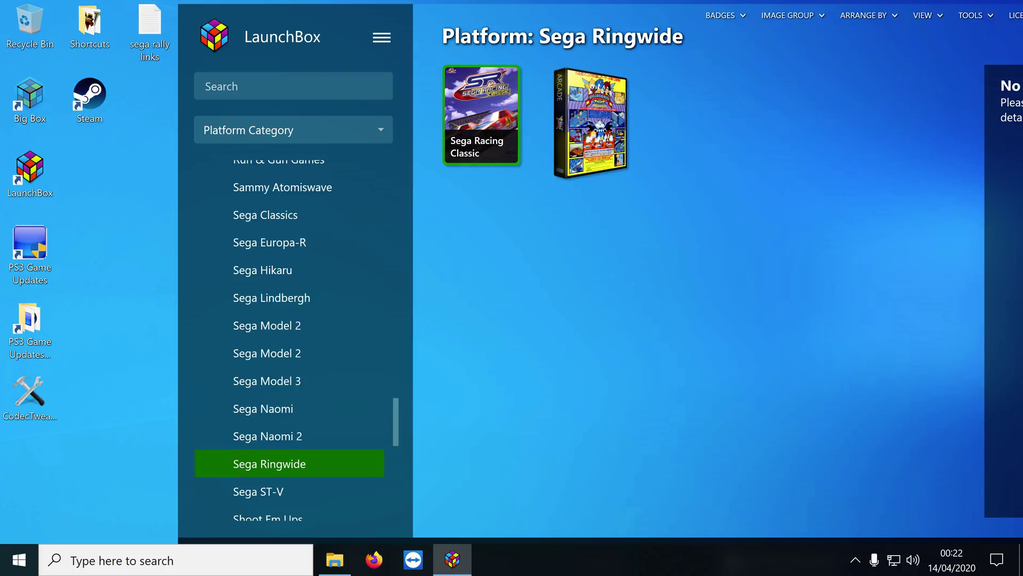
pyautogui.moveTo(480, 107)
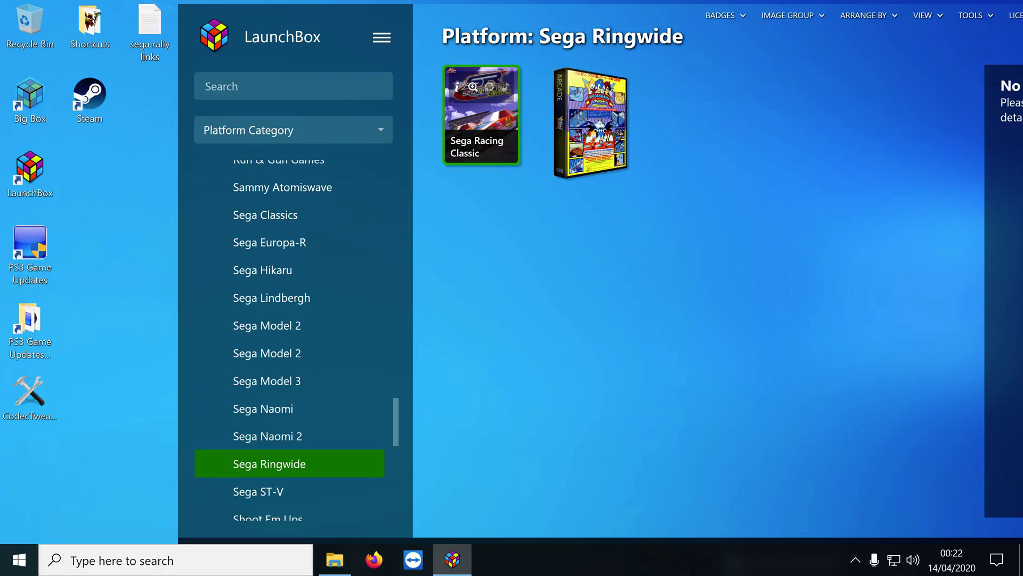
pyautogui.click(855, 559)
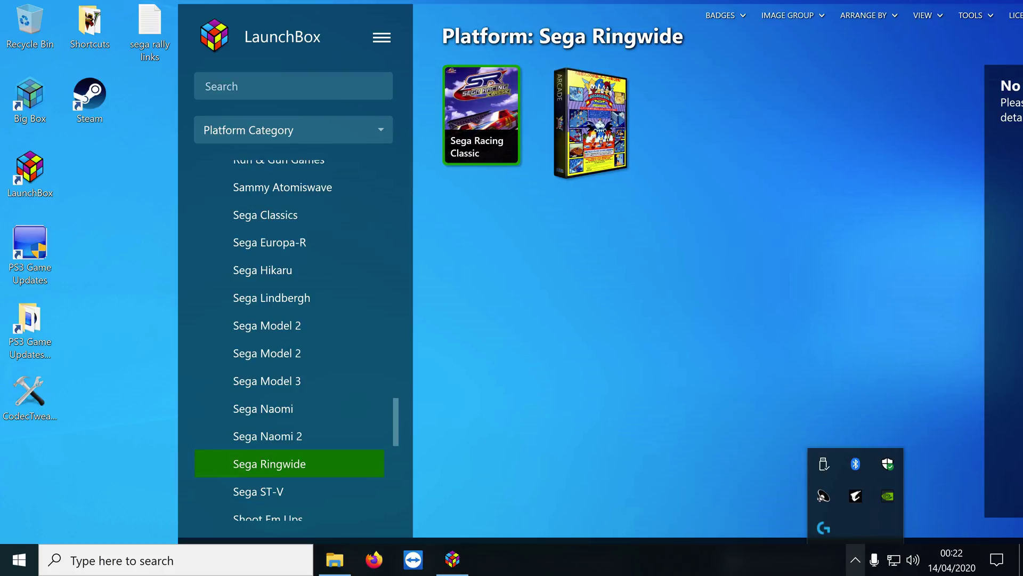
pyautogui.rightClick(887, 495)
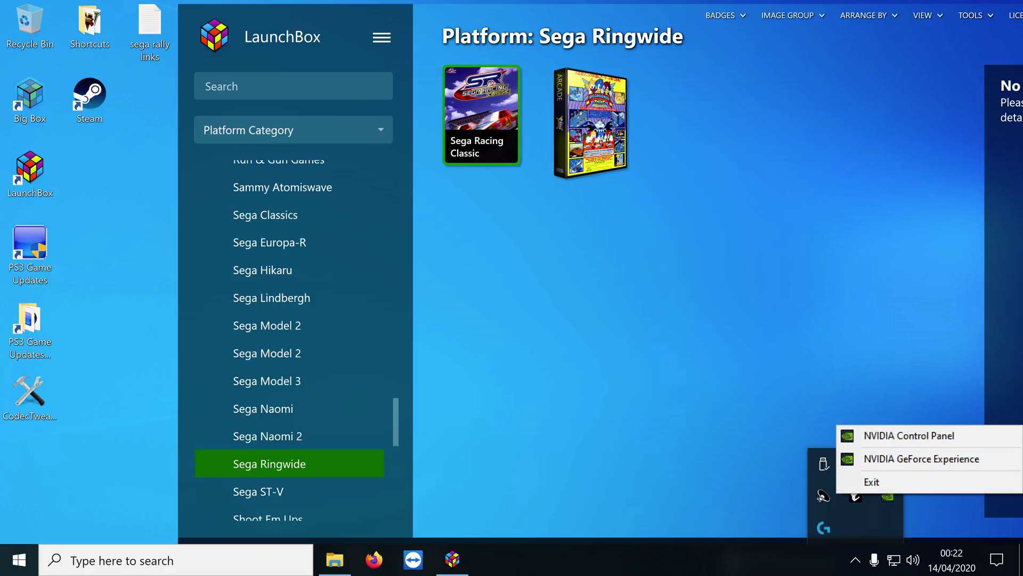
# Launch NVIDIA Control Panel and start adding a program under Manage 3D Settings' Program Settings.
pyautogui.click(909, 436)
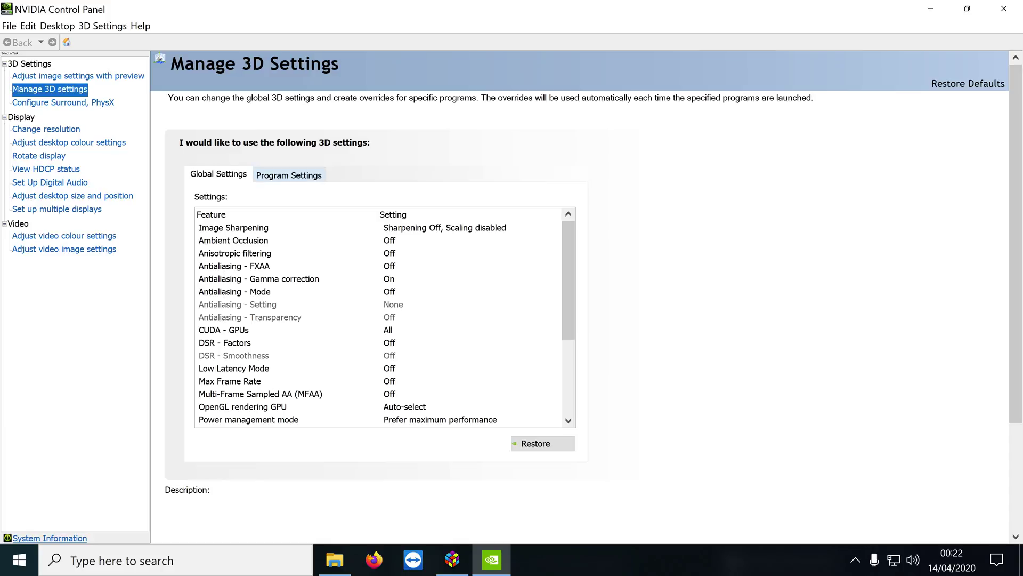
pyautogui.click(289, 175)
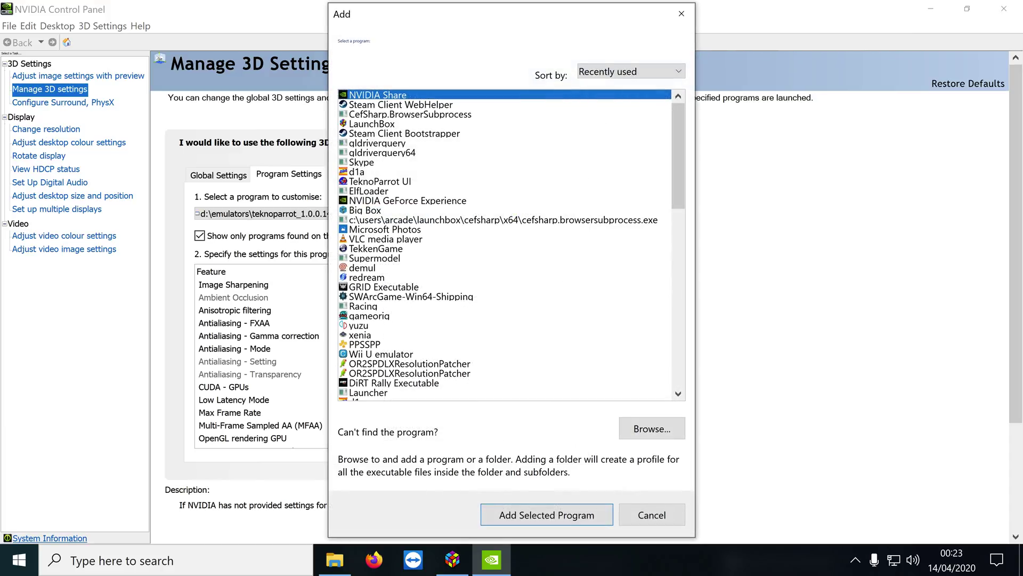
# Browse to d1a in C:\Sega Racing Classic, then cancel both add-program dialogs without adding it.
pyautogui.click(652, 429)
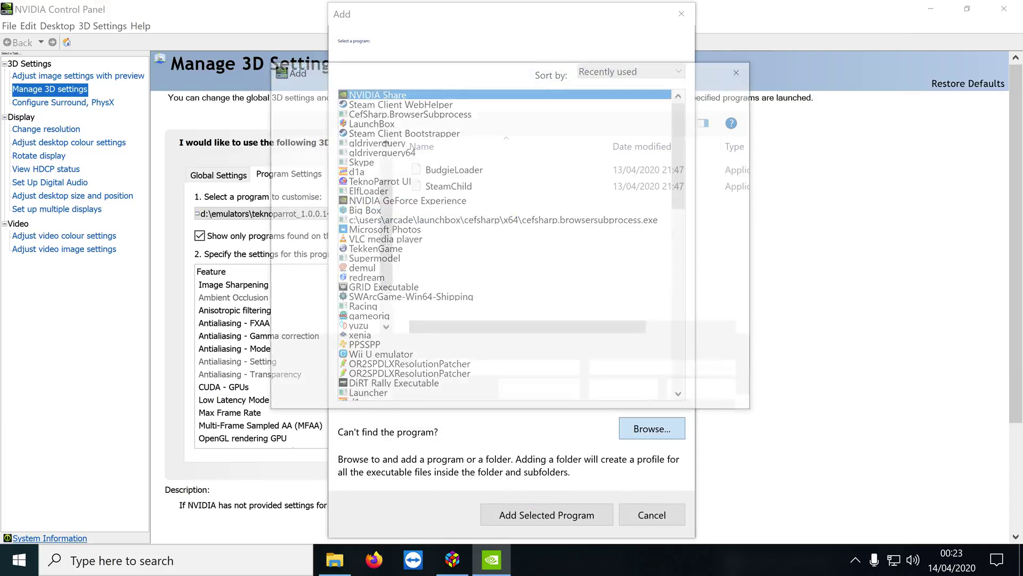
pyautogui.click(335, 303)
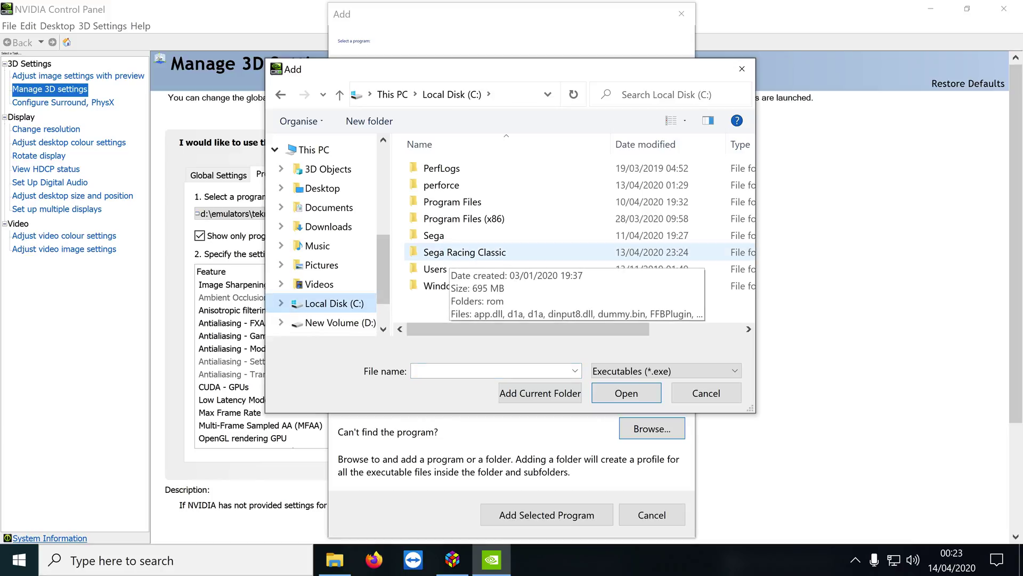
pyautogui.doubleClick(453, 252)
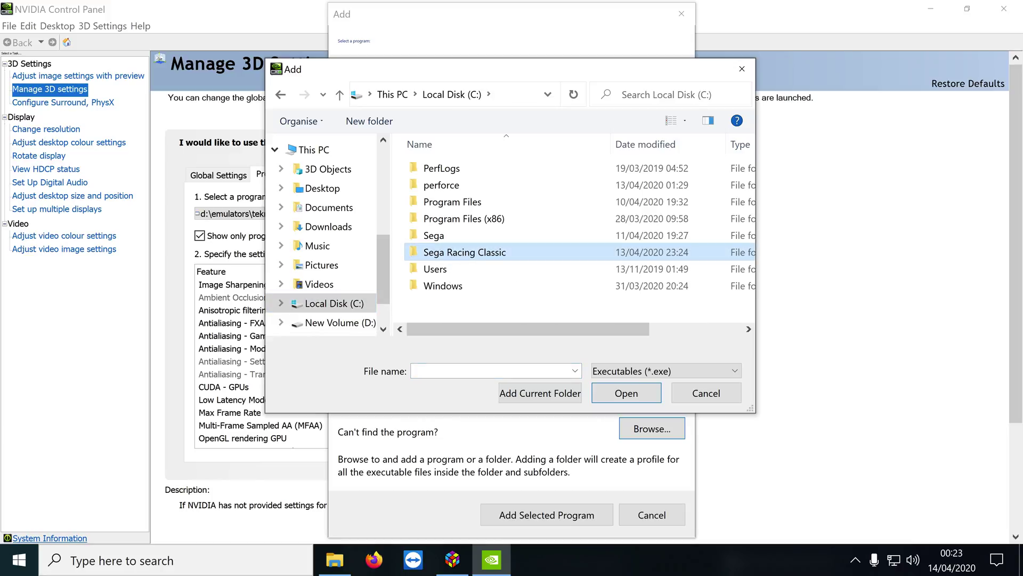
pyautogui.click(432, 185)
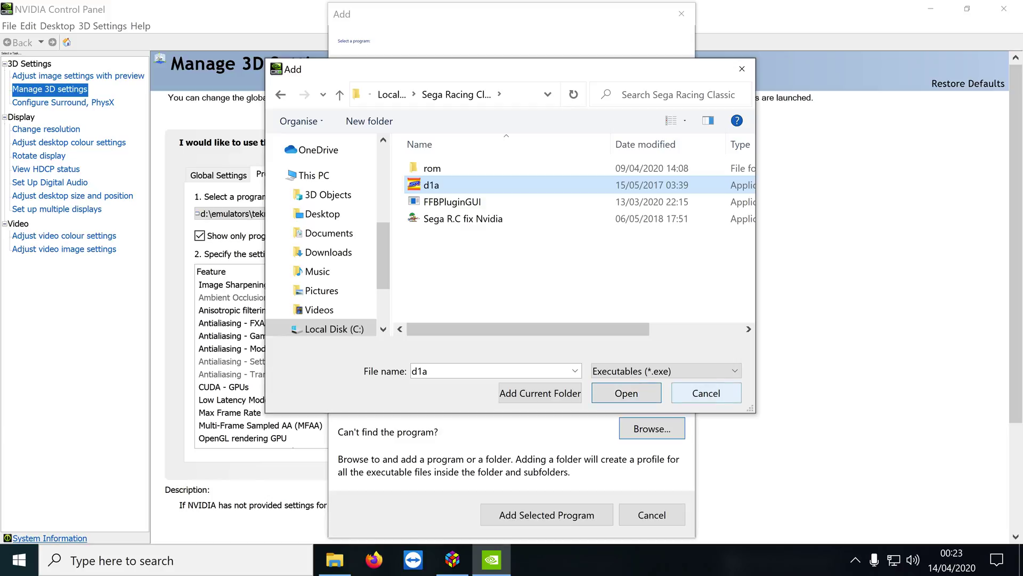
pyautogui.click(706, 393)
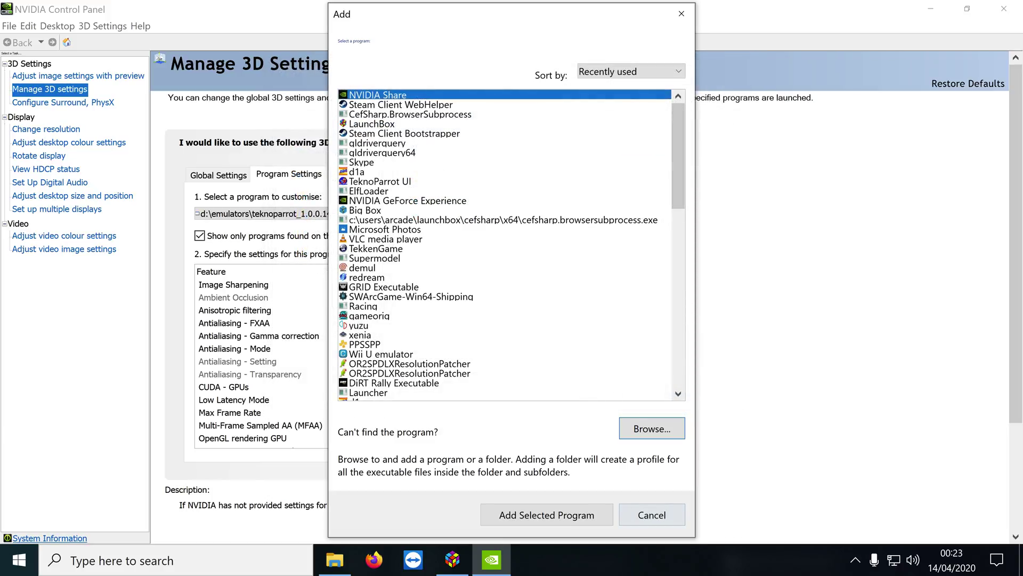
pyautogui.click(652, 515)
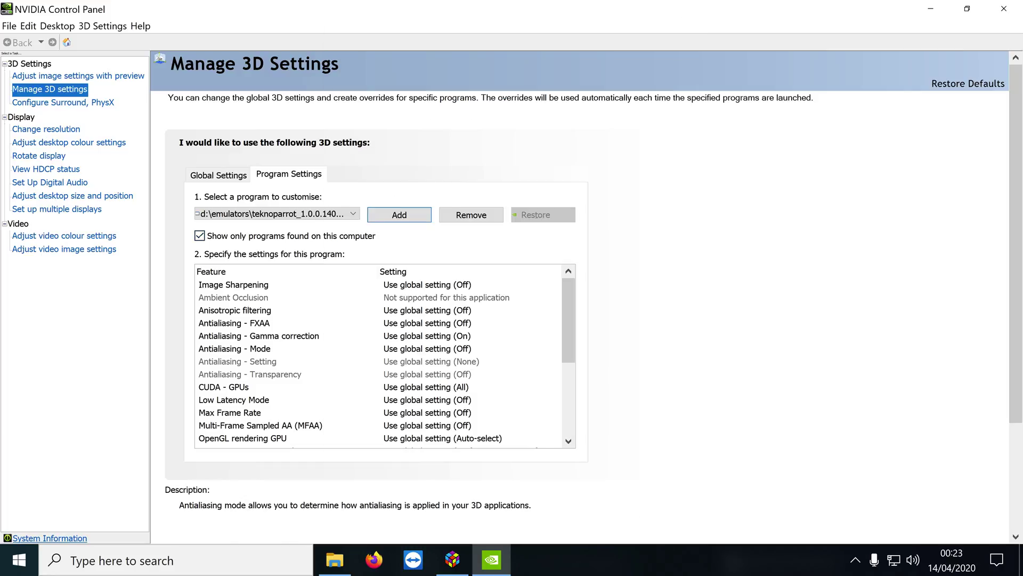
# Keep Vertical sync On for the TeknoParrot profile and reopen the Add program dialog.
pyautogui.scroll(-4, 384, 363)
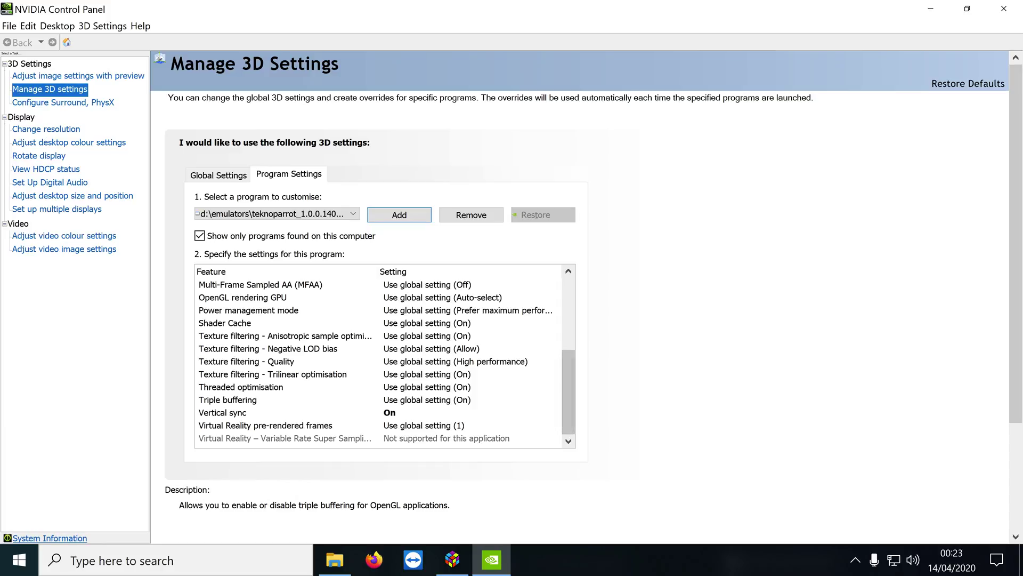
pyautogui.click(390, 412)
pyautogui.click(390, 412)
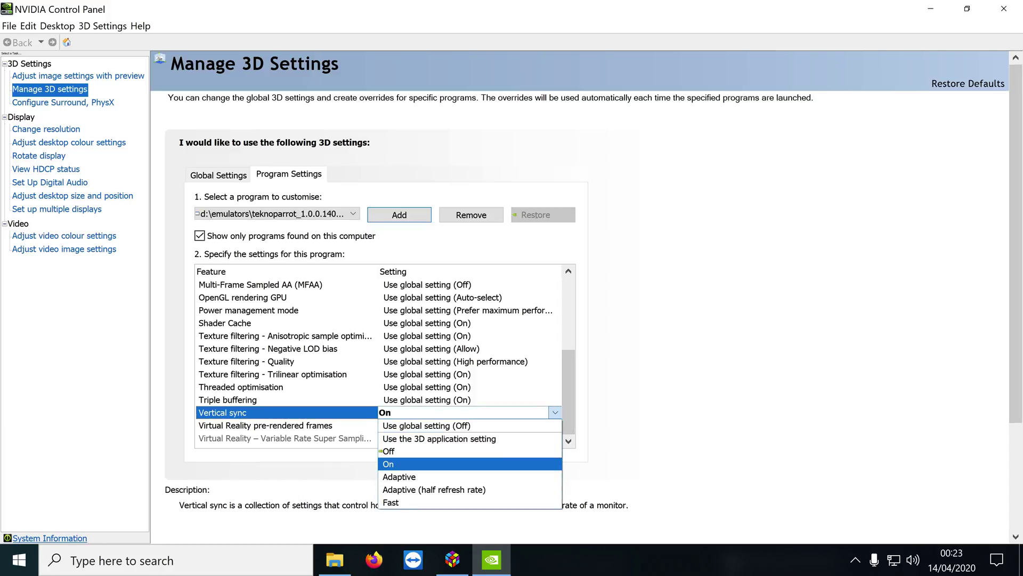
pyautogui.press('Return')
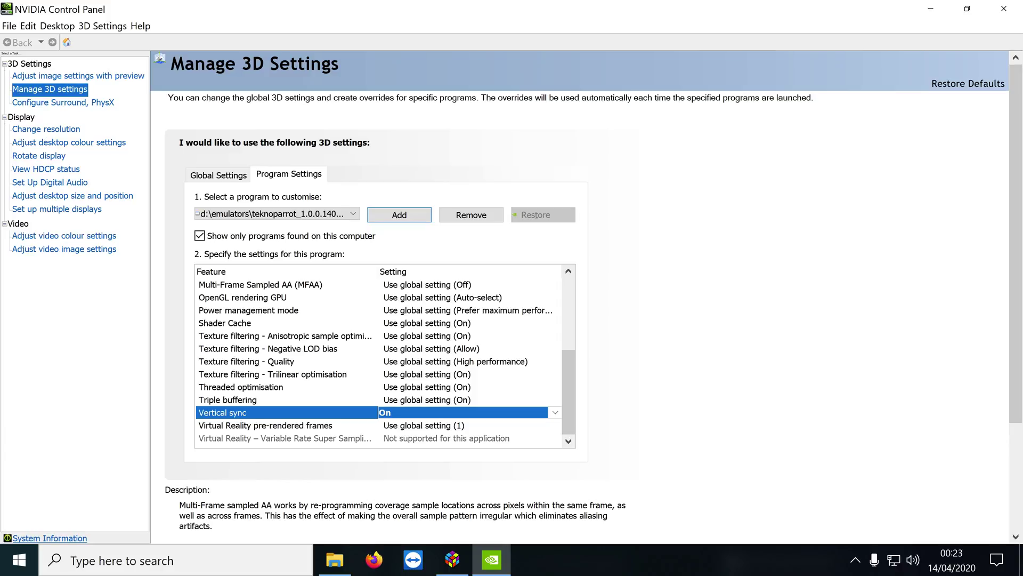
pyautogui.click(400, 214)
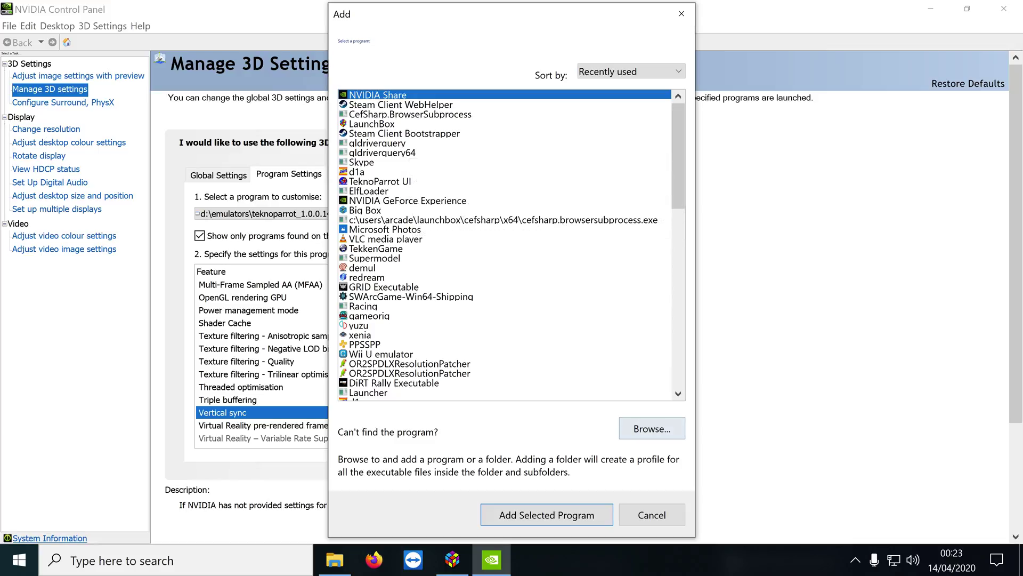
# Browse to BudgieLoader in TeknoParrot_1.0.0.140\TeknoParrot, then cancel both dialogs without adding it.
pyautogui.click(652, 428)
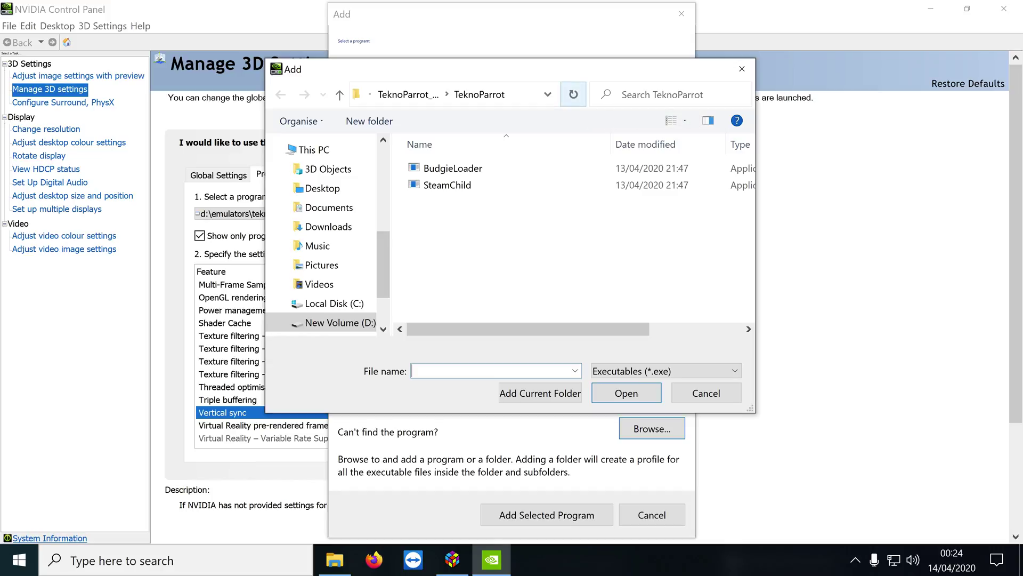
pyautogui.hotkey('alt', 'Up')
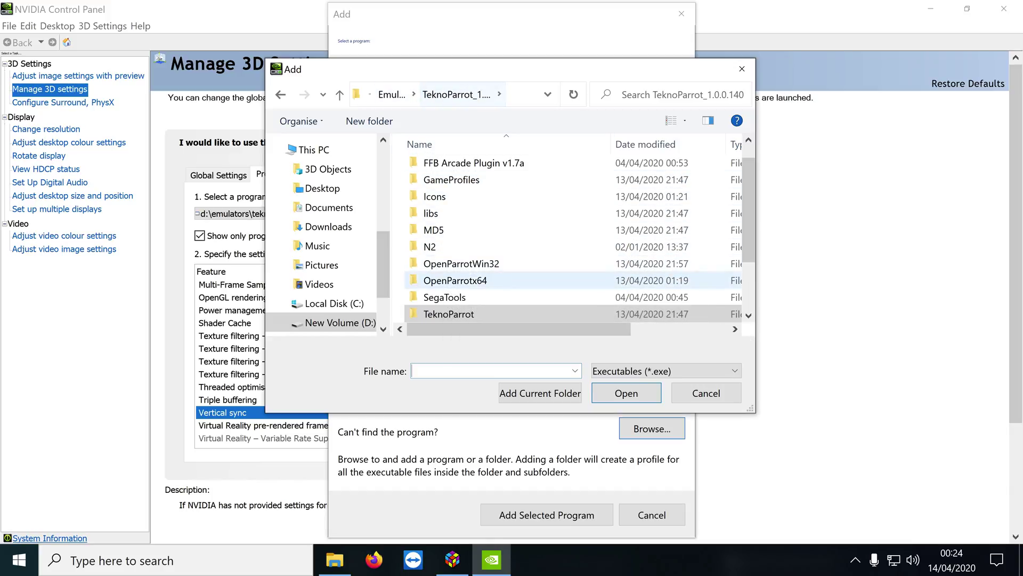
pyautogui.press('Return')
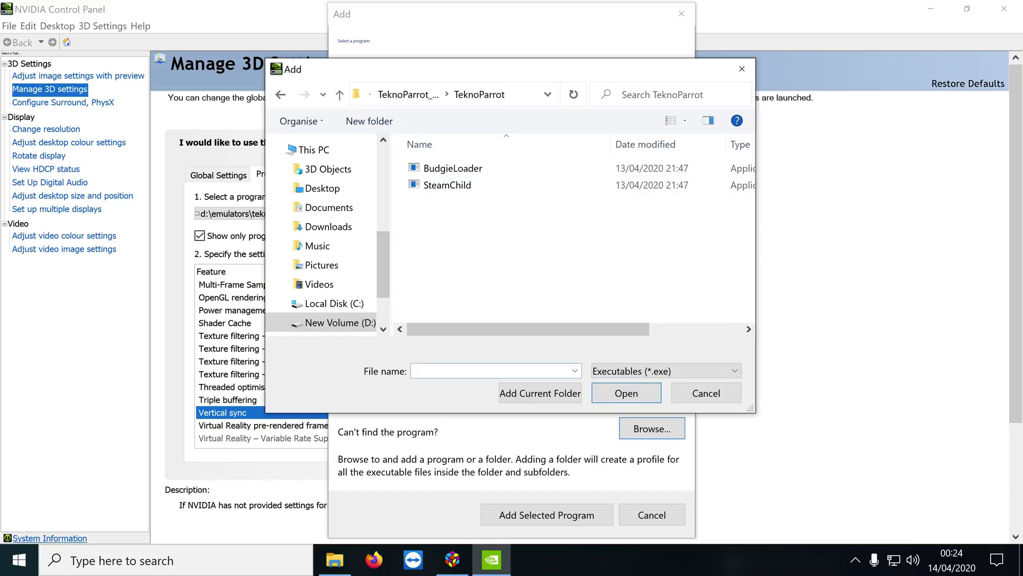
pyautogui.press('Down')
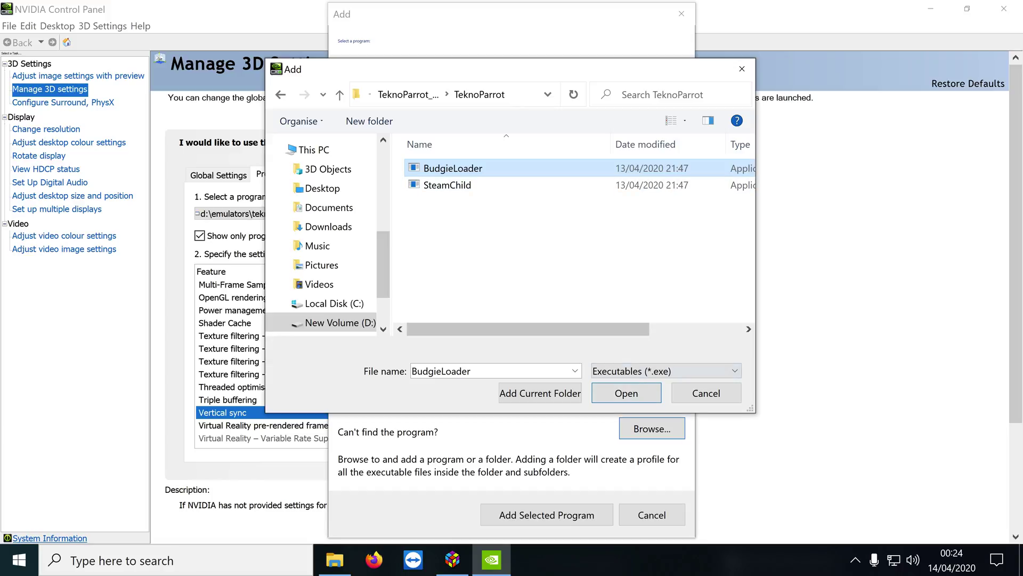
pyautogui.click(706, 393)
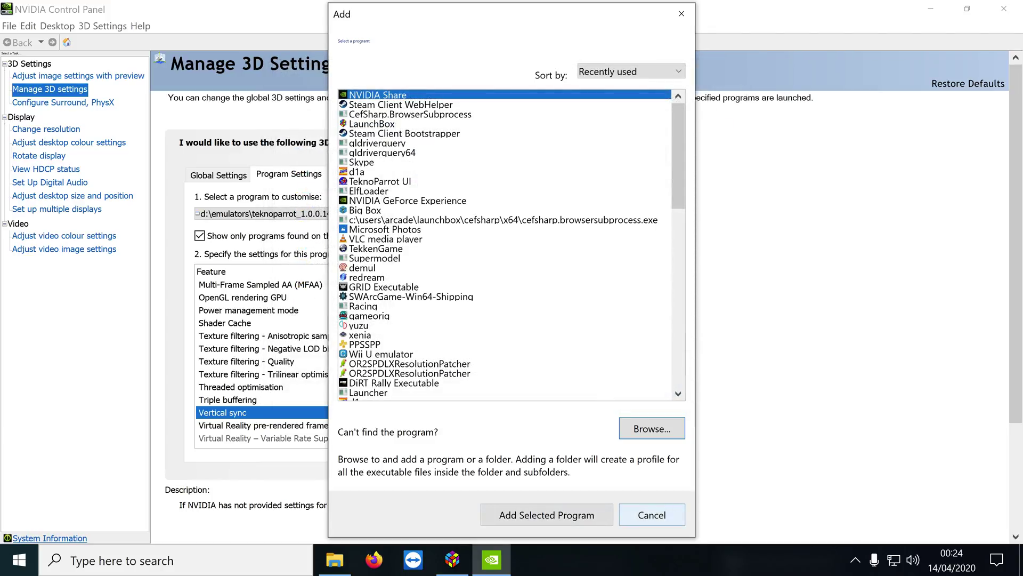
pyautogui.click(652, 515)
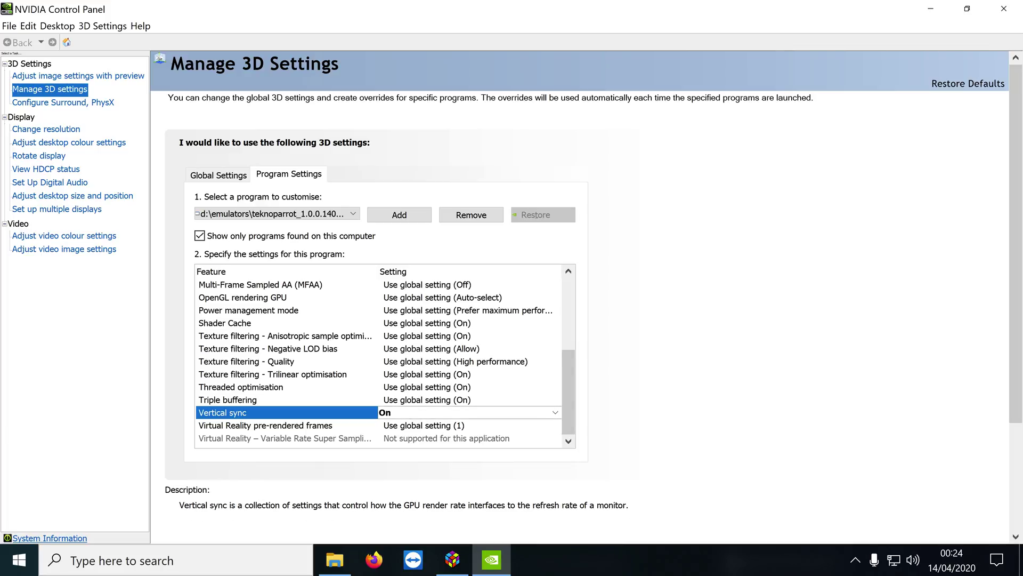
# Review the Manage 3D Settings page and close NVIDIA Control Panel.
pyautogui.scroll(-5, 586, 293)
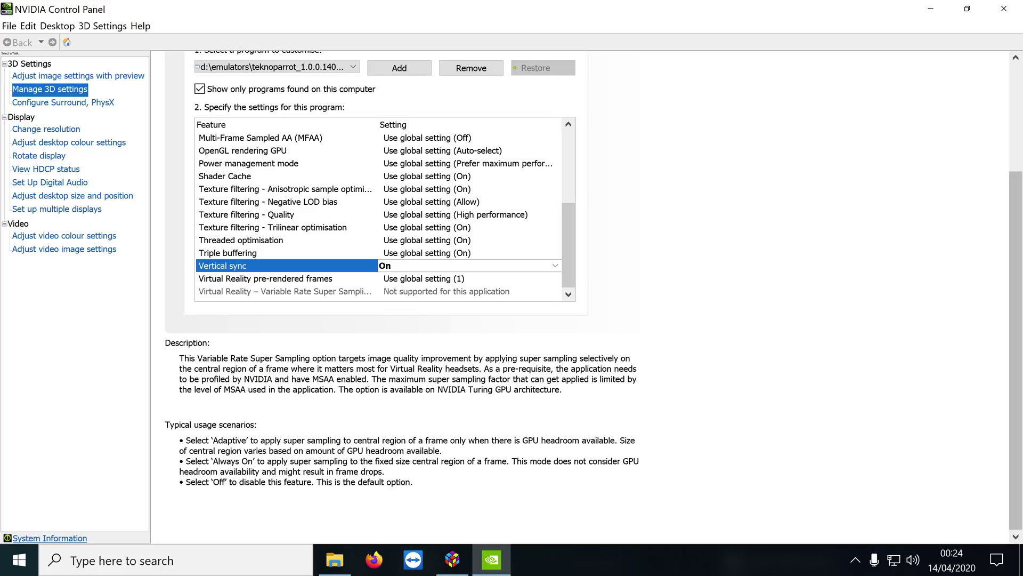
pyautogui.scroll(2, 400, 293)
pyautogui.click(1004, 9)
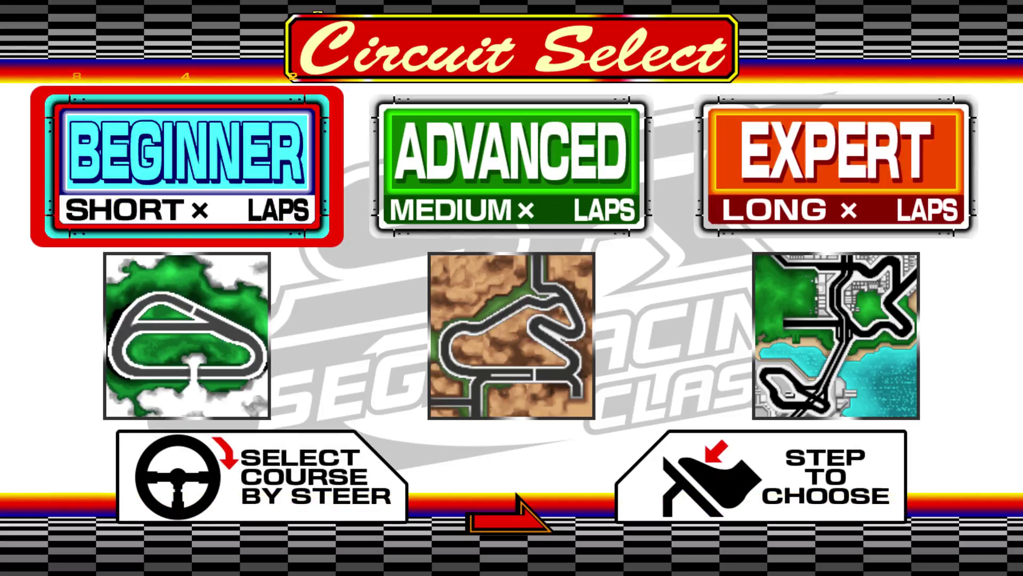
# On Circuit Select, move the choice to ADVANCED and back to BEGINNER.
pyautogui.press('Right')
pyautogui.press('Left')
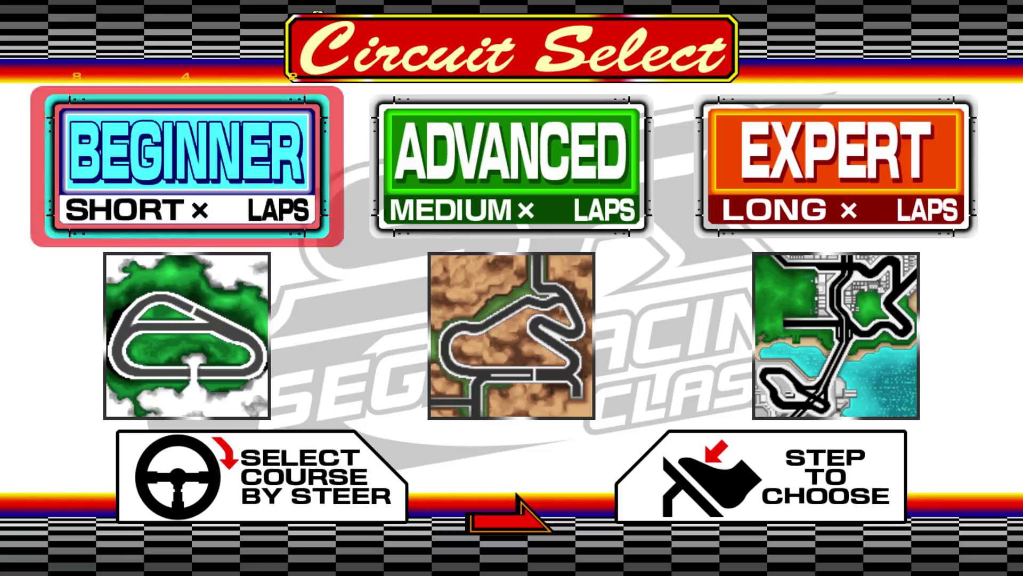
# Confirm the BEGINNER circuit to reach Mission Select.
pyautogui.press('Return')
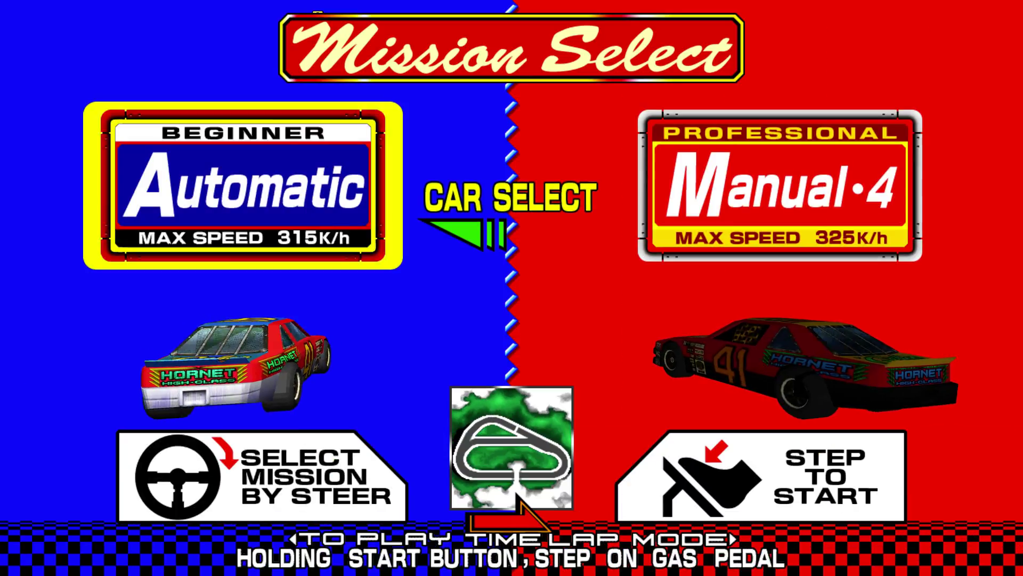